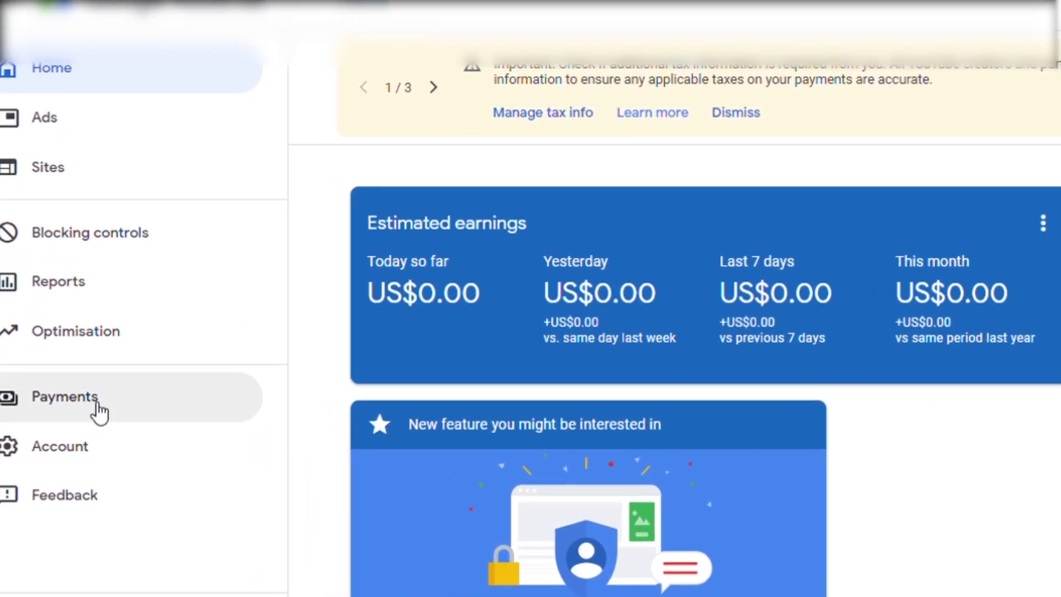
Step: Open the payments settings and bring up the United States tax info for editing
left_click(61, 420)
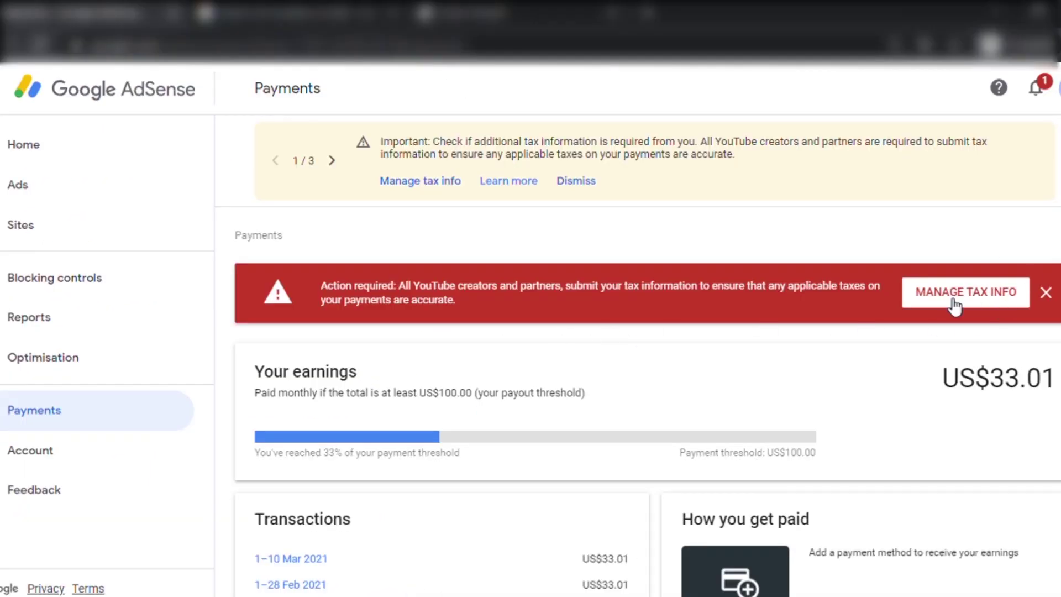
scroll(973, 297, "down", 6)
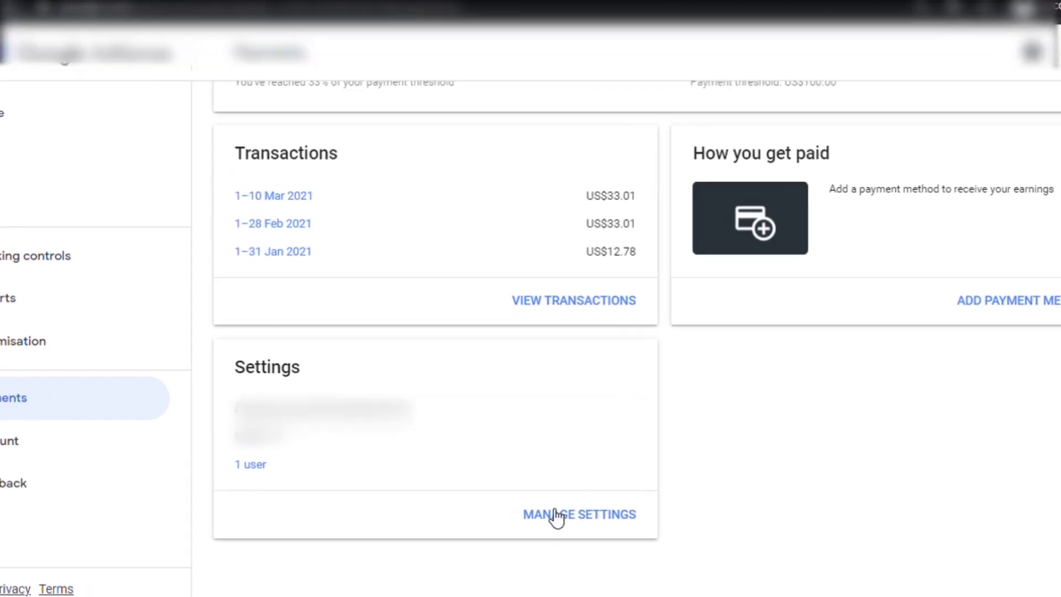
left_click(555, 515)
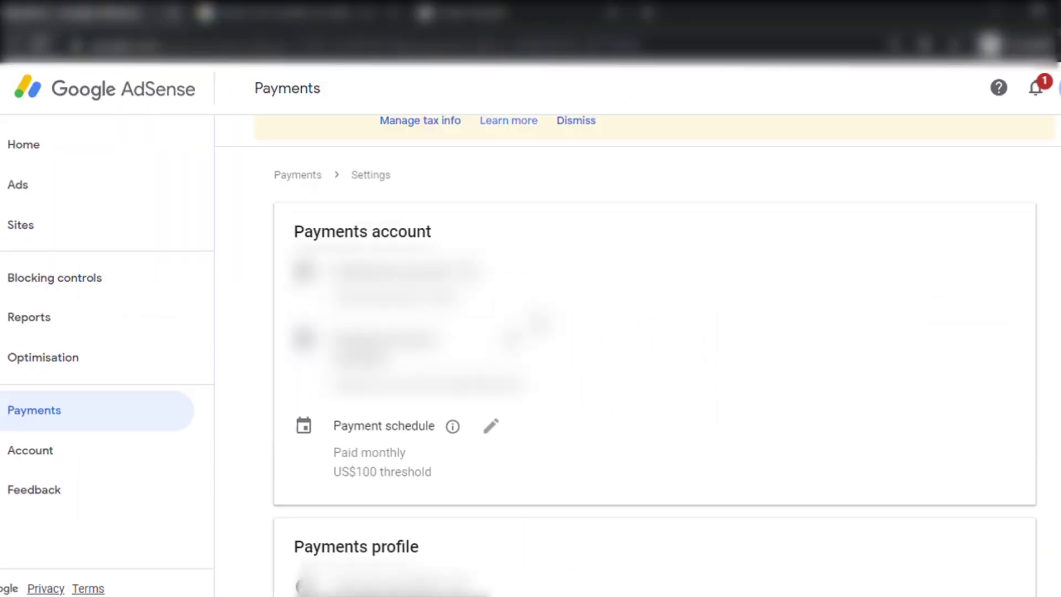
scroll(530, 327, "down", 5)
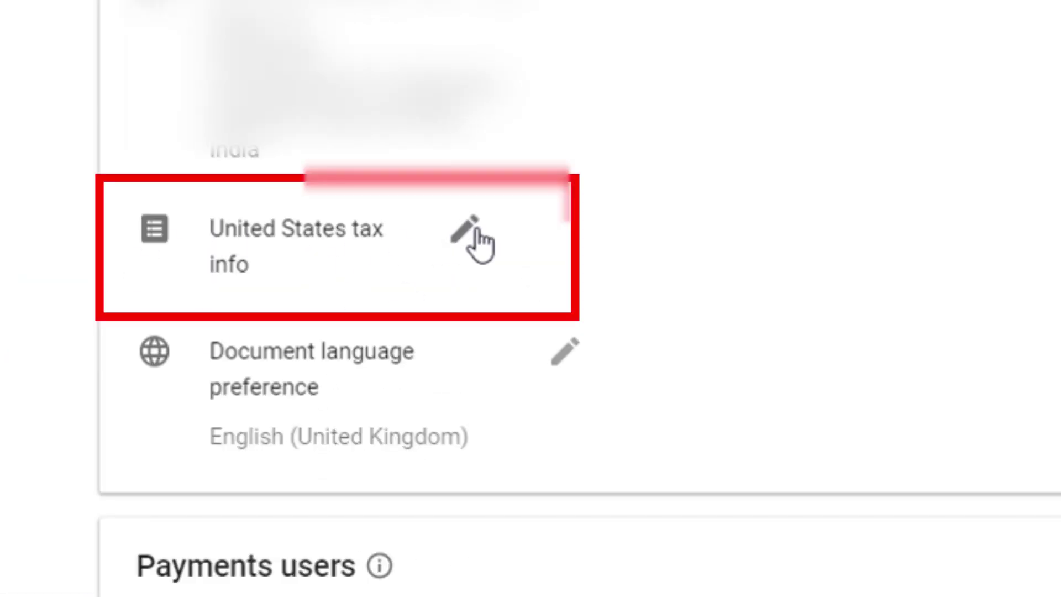
left_click(468, 228)
left_click(301, 276)
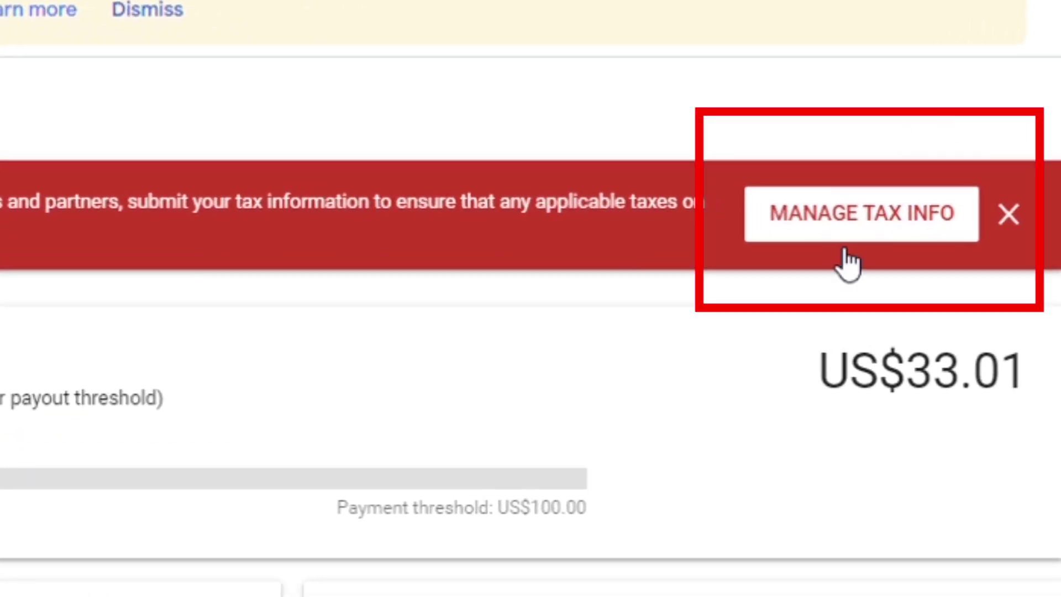
Step: Start adding tax info through tax info management and view the explanation of the account types
left_click(918, 210)
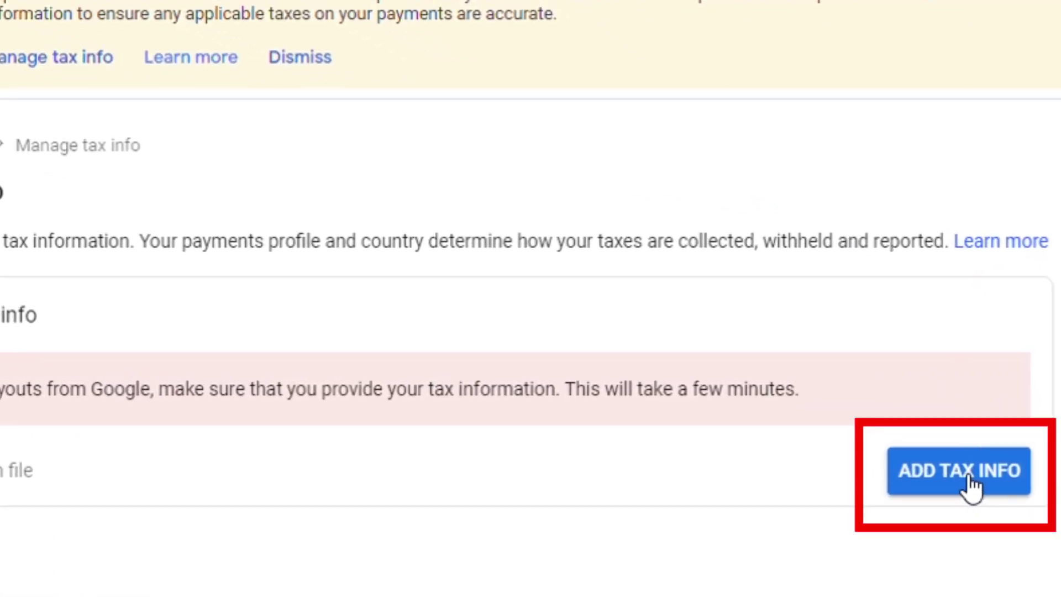
left_click(958, 480)
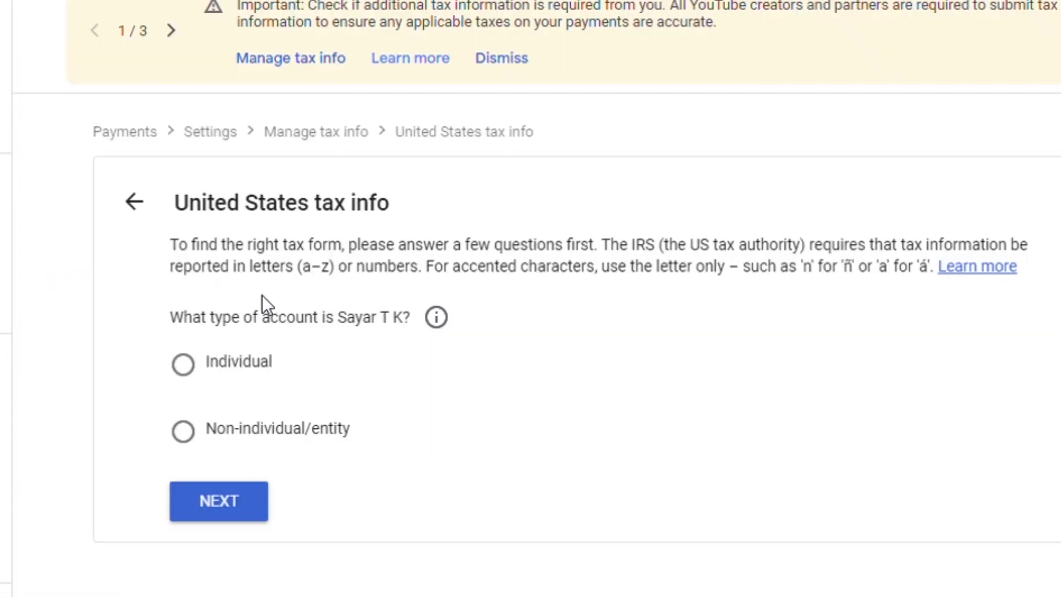
left_click(446, 326)
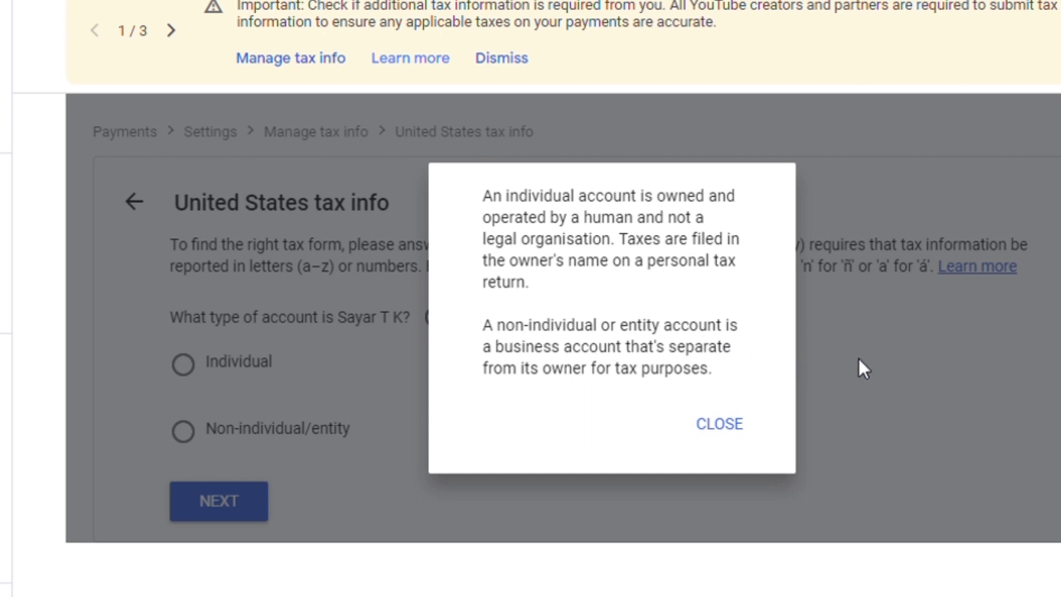
left_click(717, 424)
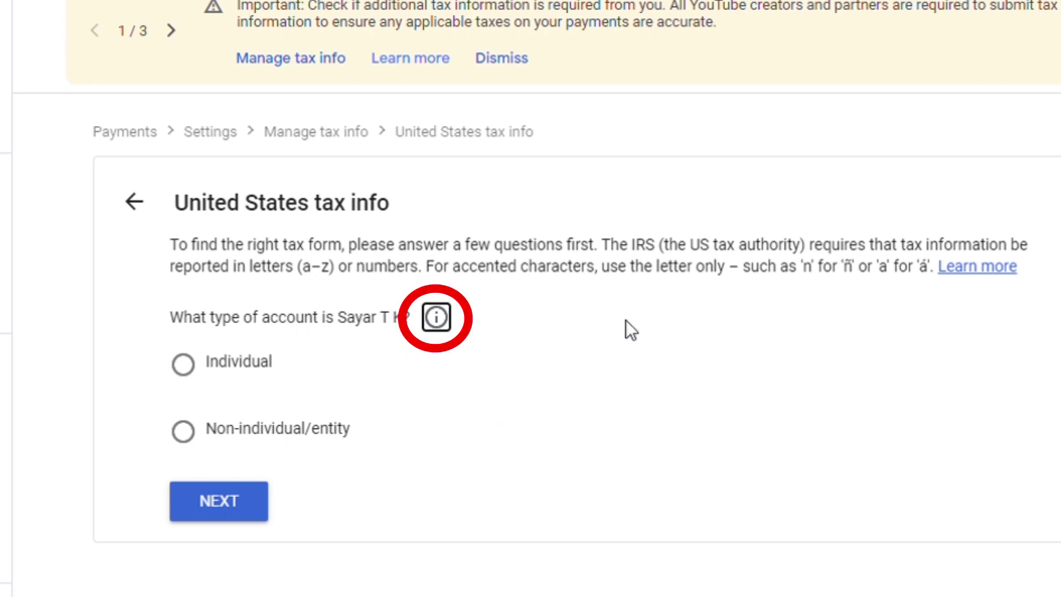
left_click(526, 317)
Step: Set the account type to Individual and answer No to being a citizen or resident of the United States
left_click(192, 369)
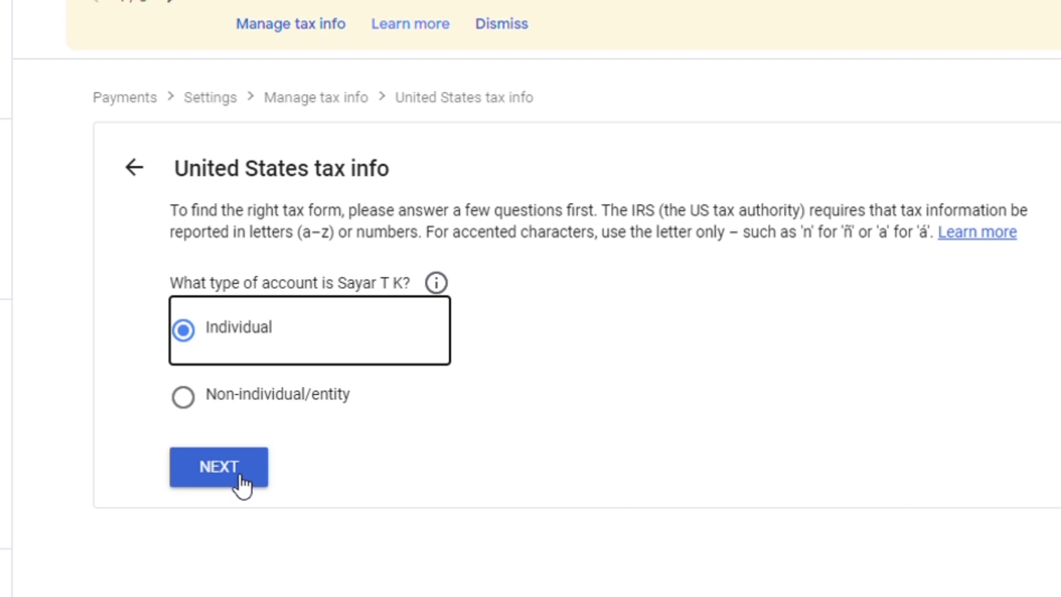
left_click(240, 476)
scroll(210, 497, "down", 1)
left_click(188, 502)
left_click(350, 566)
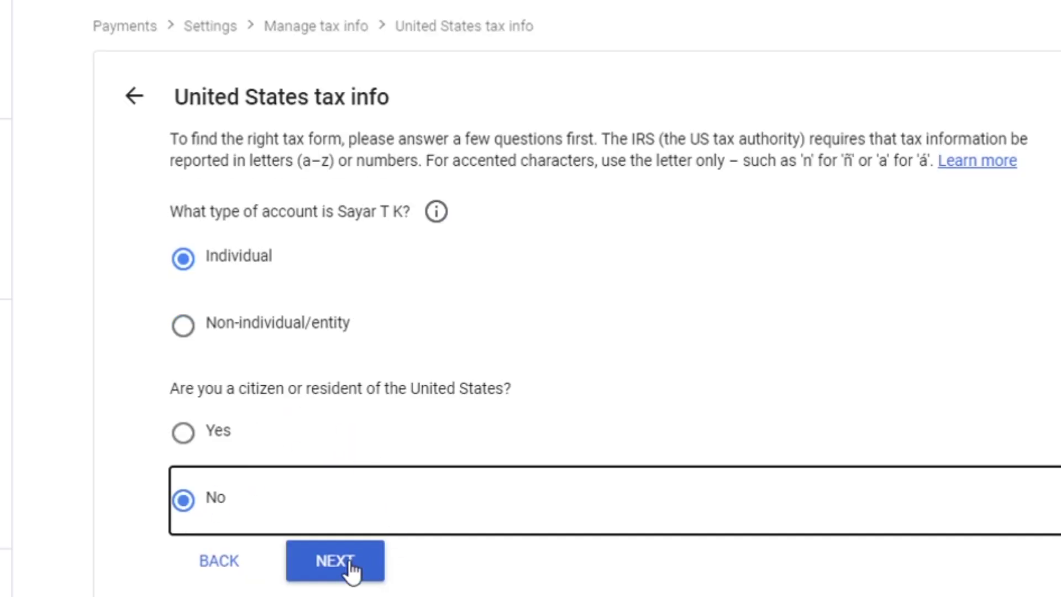
scroll(353, 580, "down", 4)
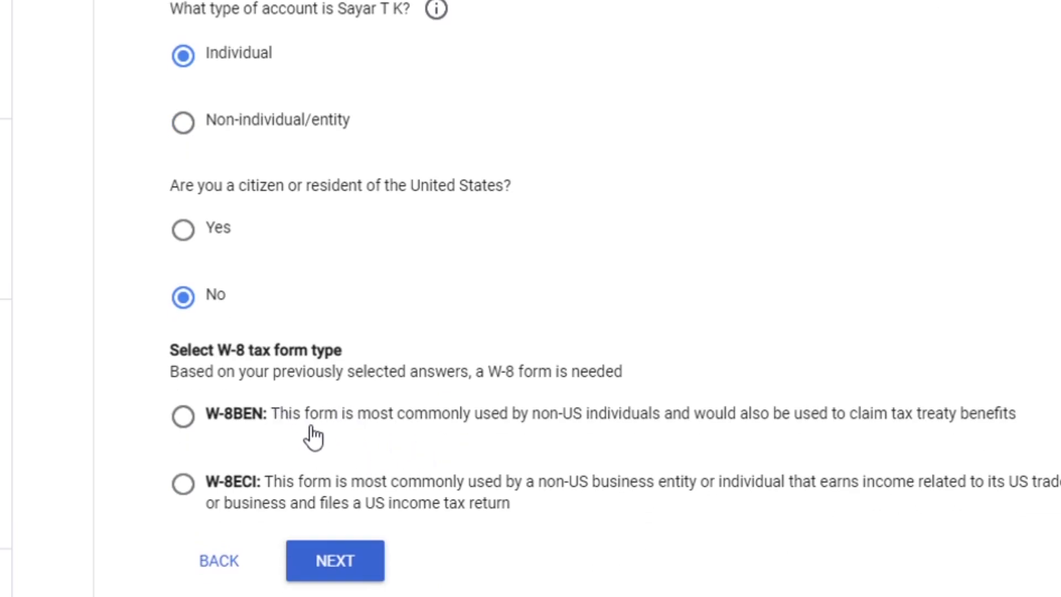
Step: Choose W-8BEN as the W-8 tax form type and start the form
left_click_drag(276, 429, 1033, 443)
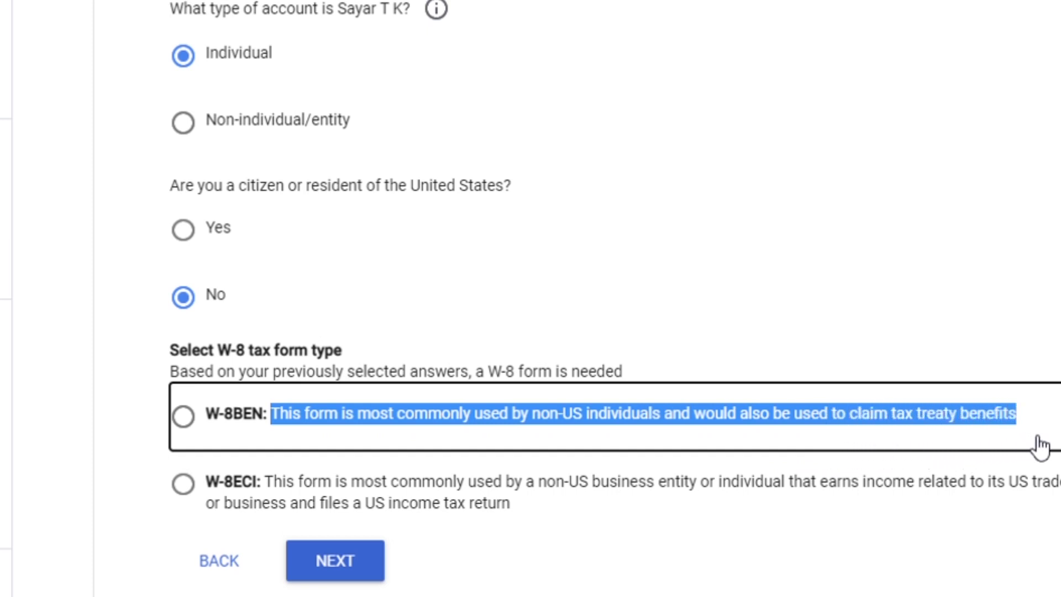
left_click(1042, 443)
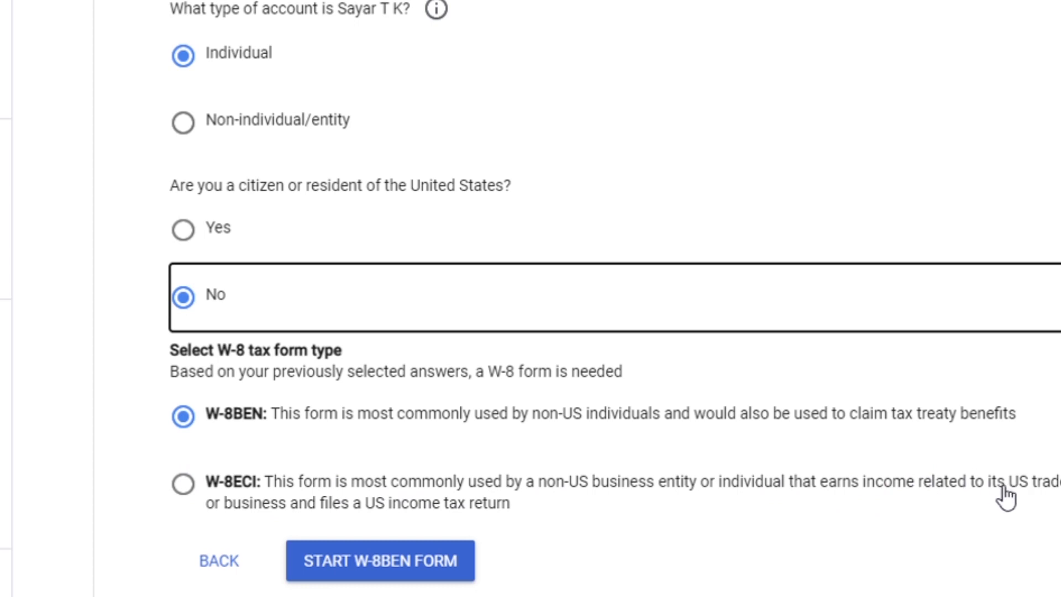
left_click(341, 558)
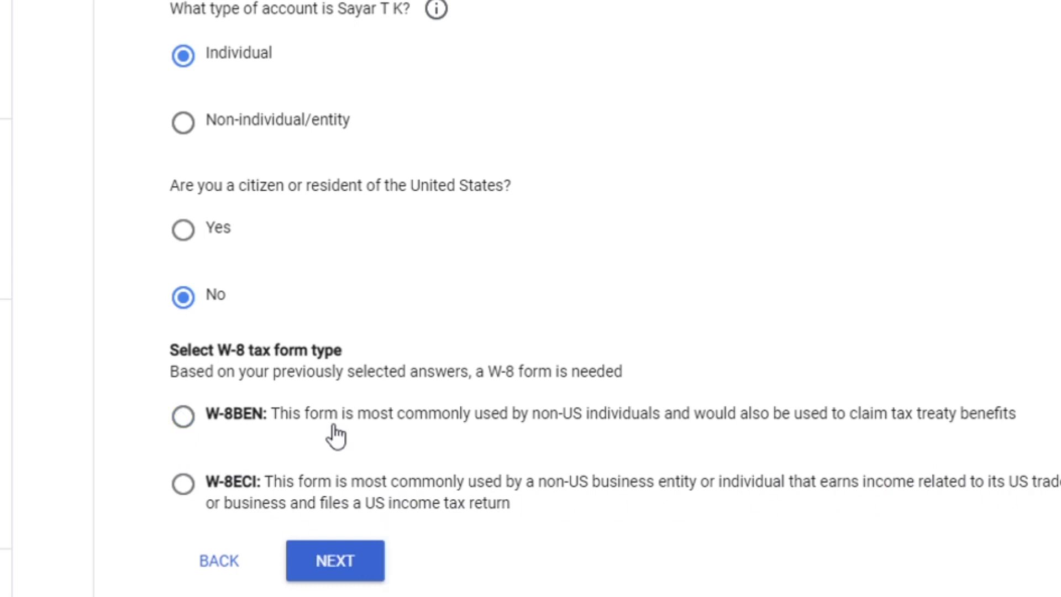
left_click_drag(277, 429, 1027, 446)
left_click(1048, 447)
left_click(963, 303)
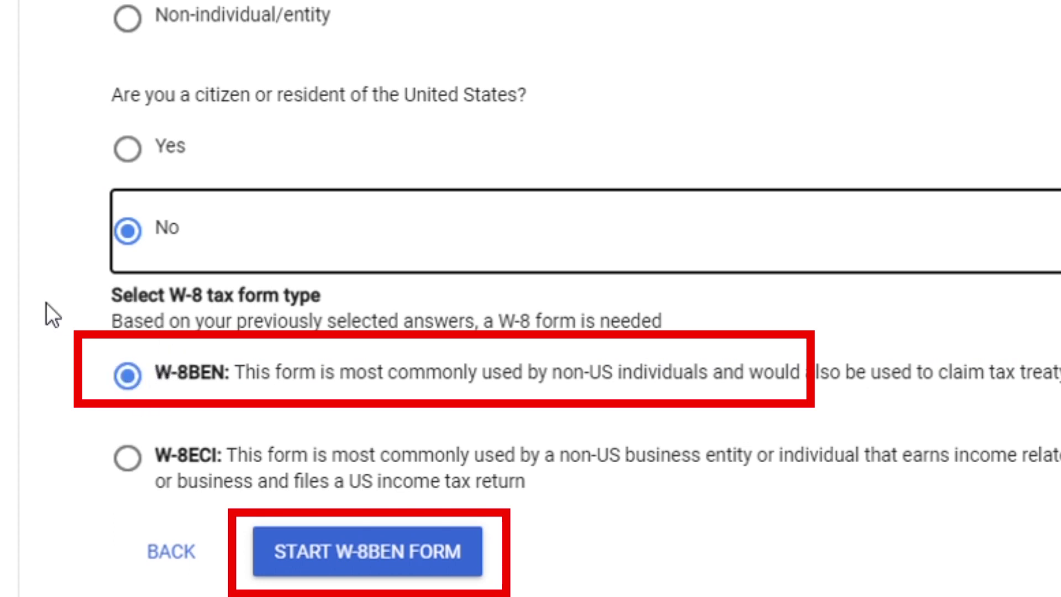
left_click(219, 383)
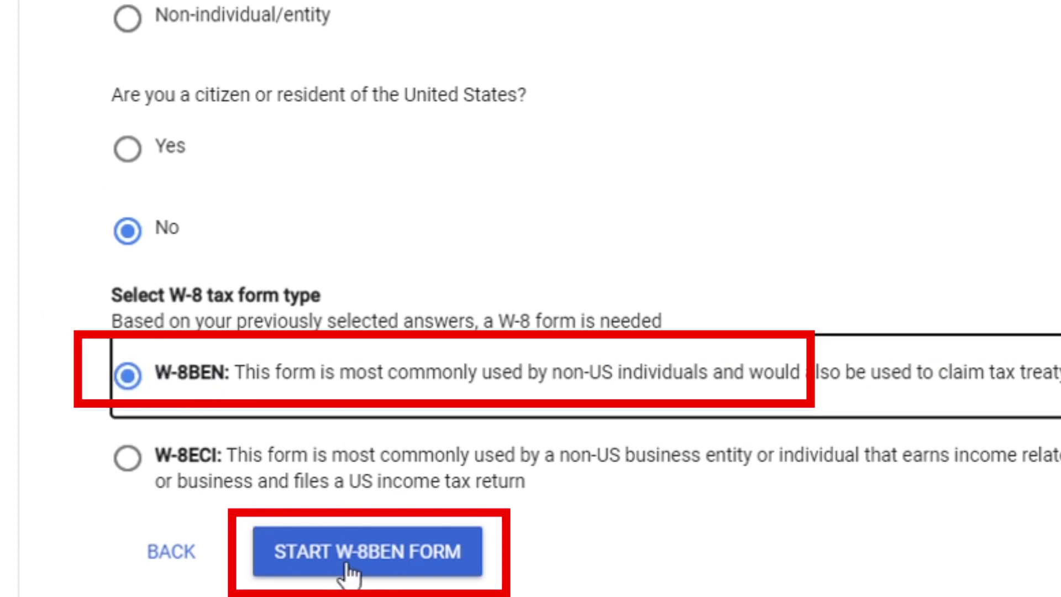
left_click(367, 551)
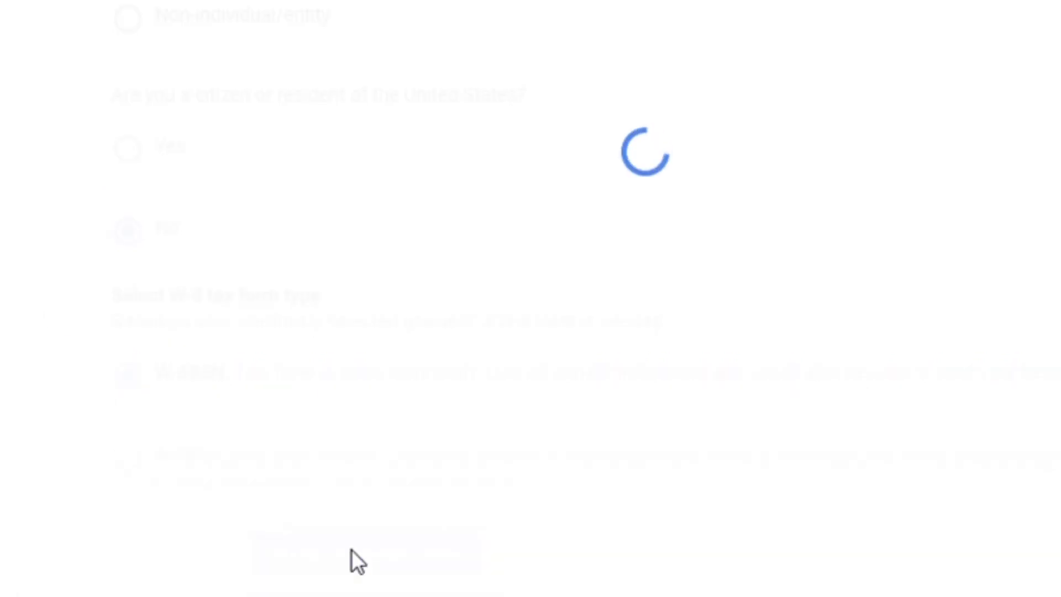
Step: View the explanation of the DBA name or disregarded entity field, then close it
scroll(177, 237, "down", 4)
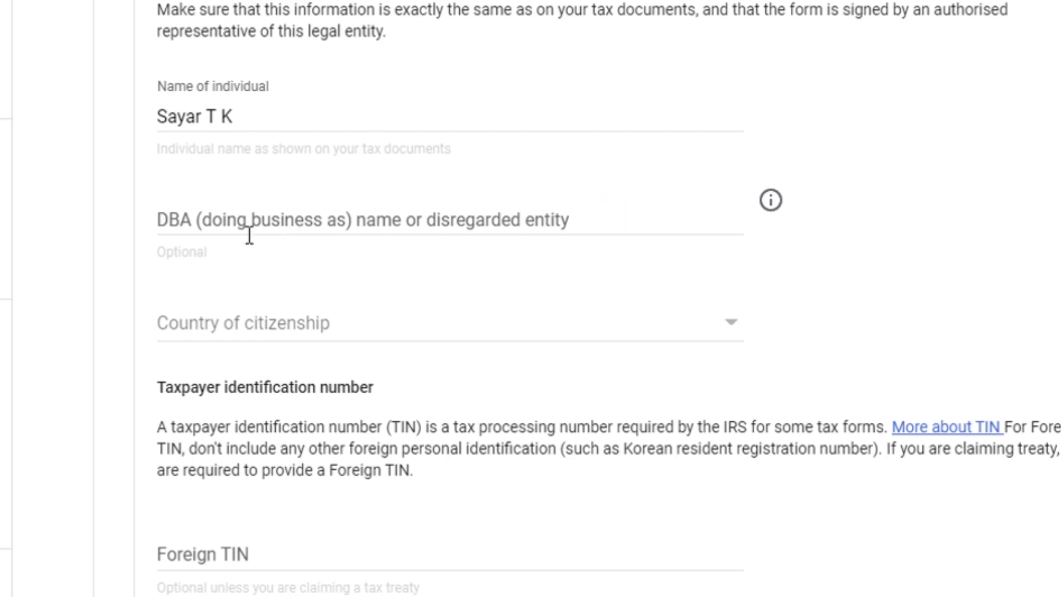
left_click(773, 201)
scroll(662, 221, "down", 2)
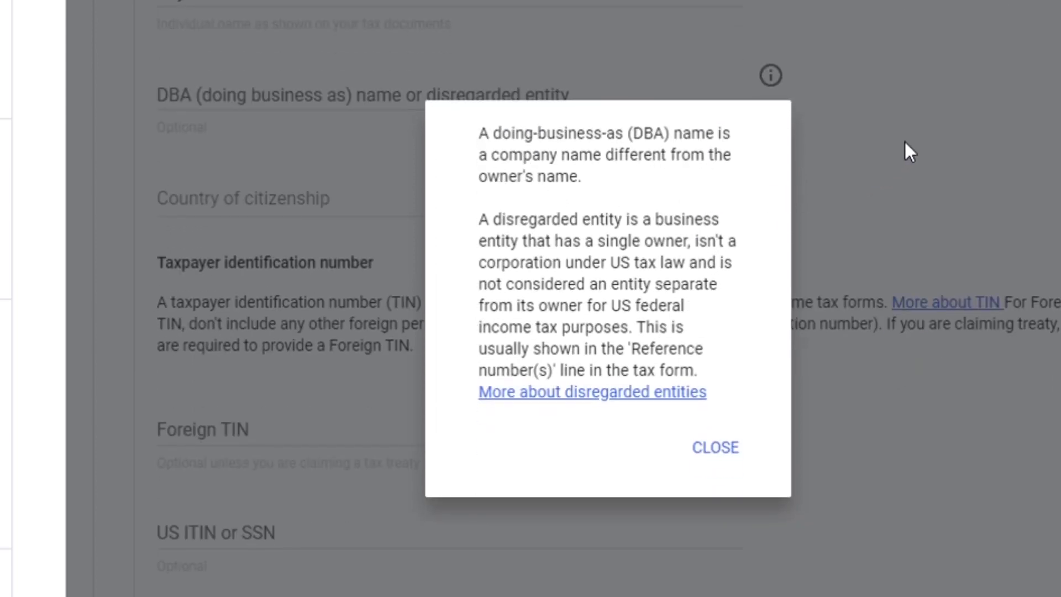
left_click(730, 450)
scroll(763, 205, "up", 2)
Step: Set the country of citizenship to India
left_click(341, 343)
scroll(342, 341, "down", 10)
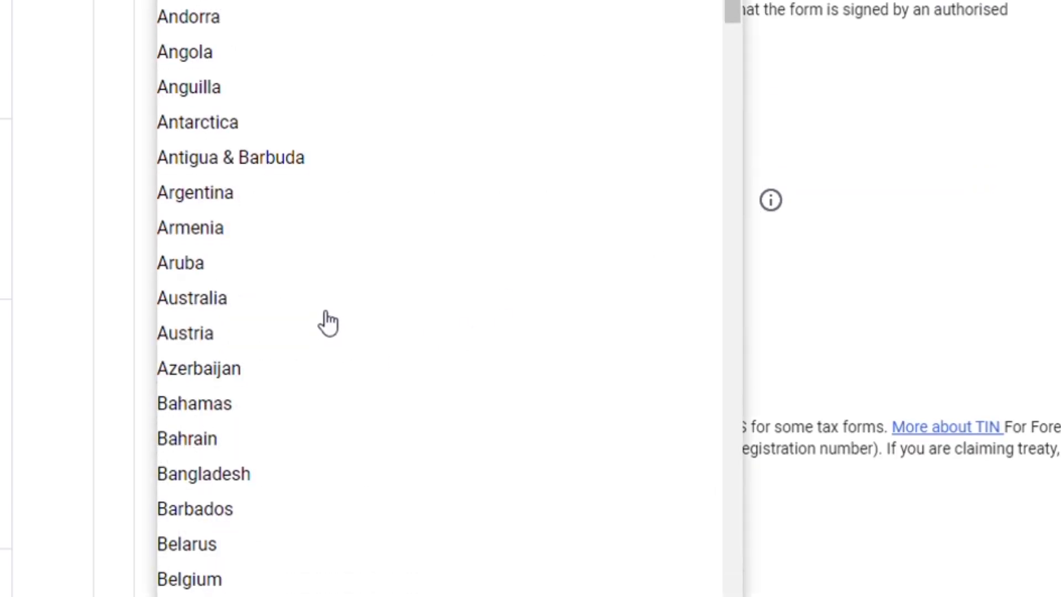
scroll(346, 341, "down", 9)
scroll(308, 298, "up", 2)
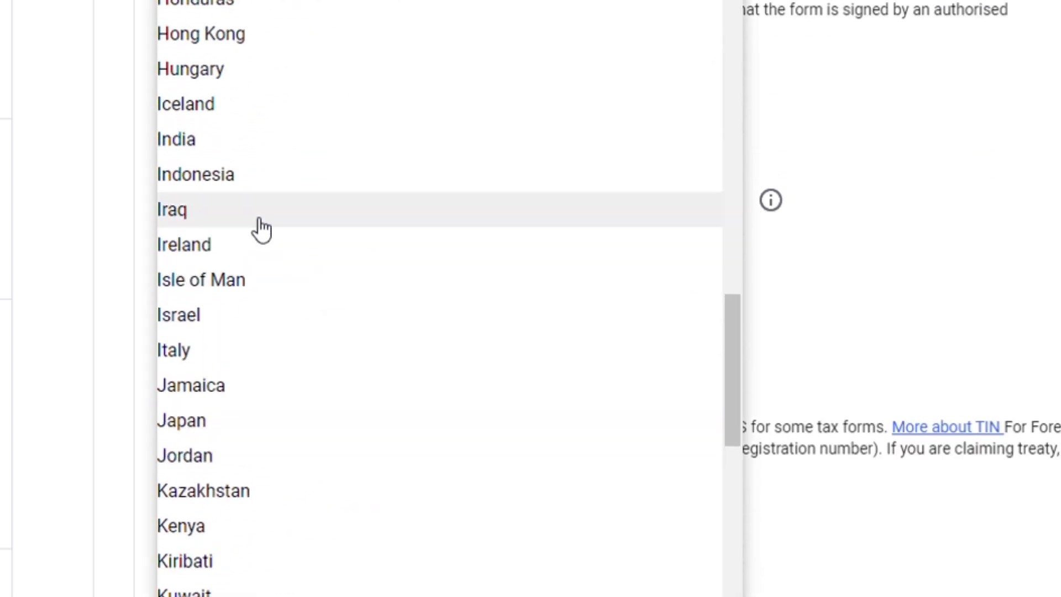
left_click(182, 140)
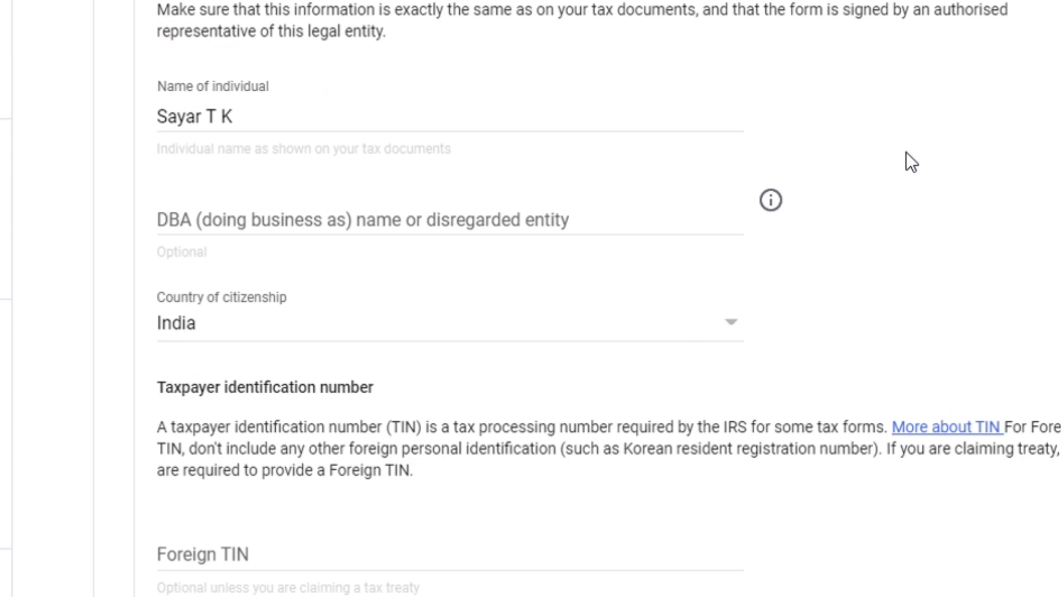
Step: Examine what India's tax identification number is called in the TIN document and the full name of OECD in the search results
scroll(906, 160, "down", 6)
scroll(774, 199, "up", 2)
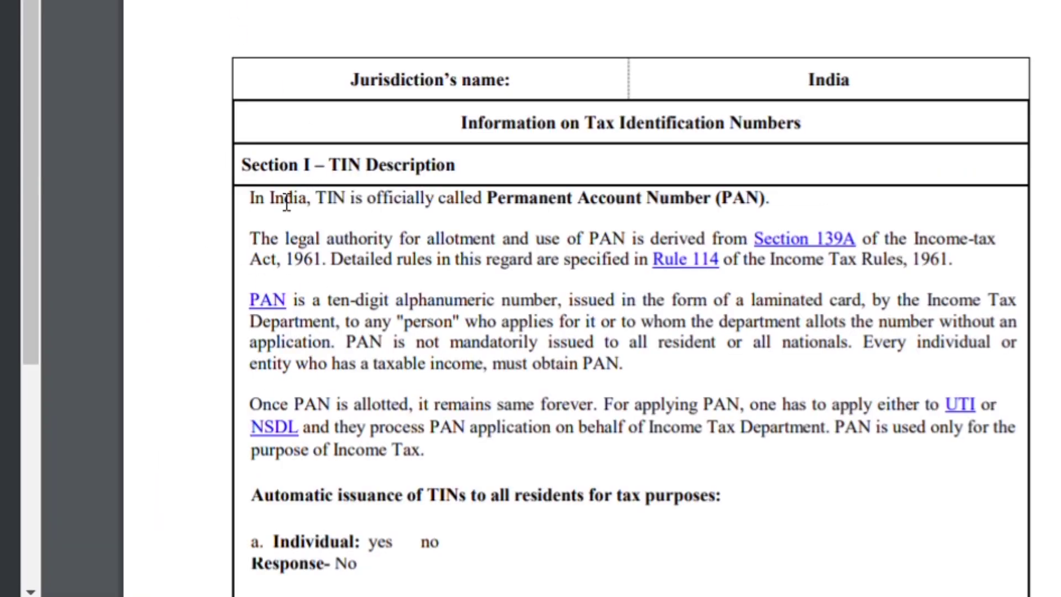
left_click_drag(252, 204, 790, 217)
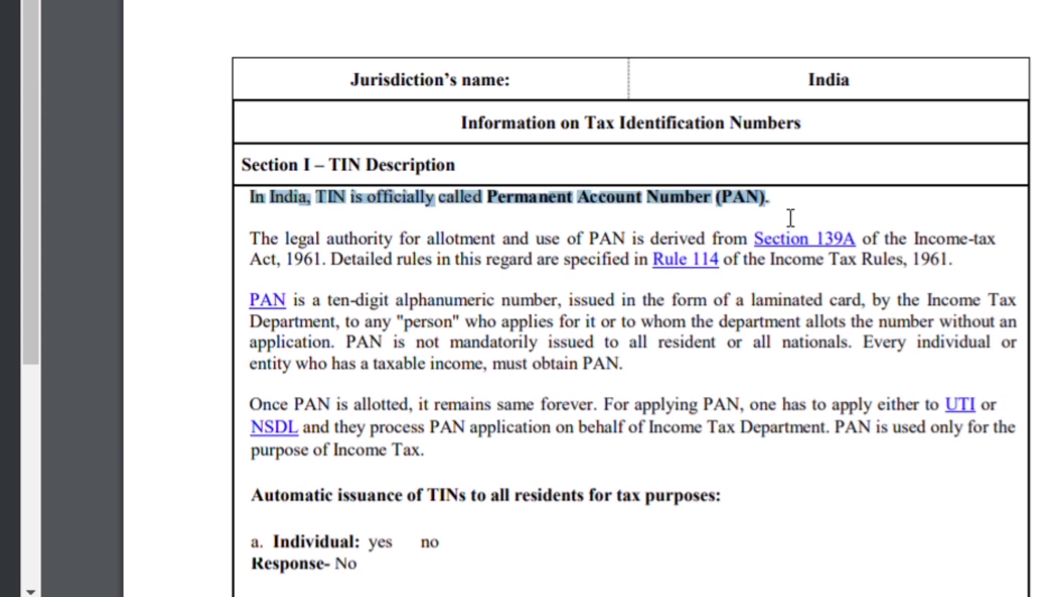
left_click_drag(585, 144, 939, 190)
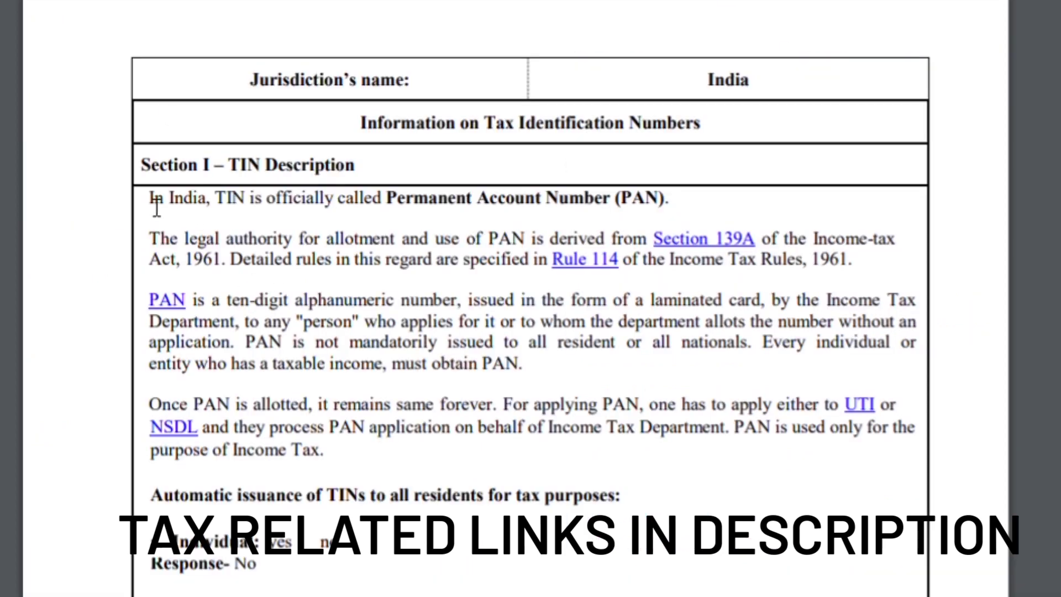
left_click_drag(149, 204, 687, 198)
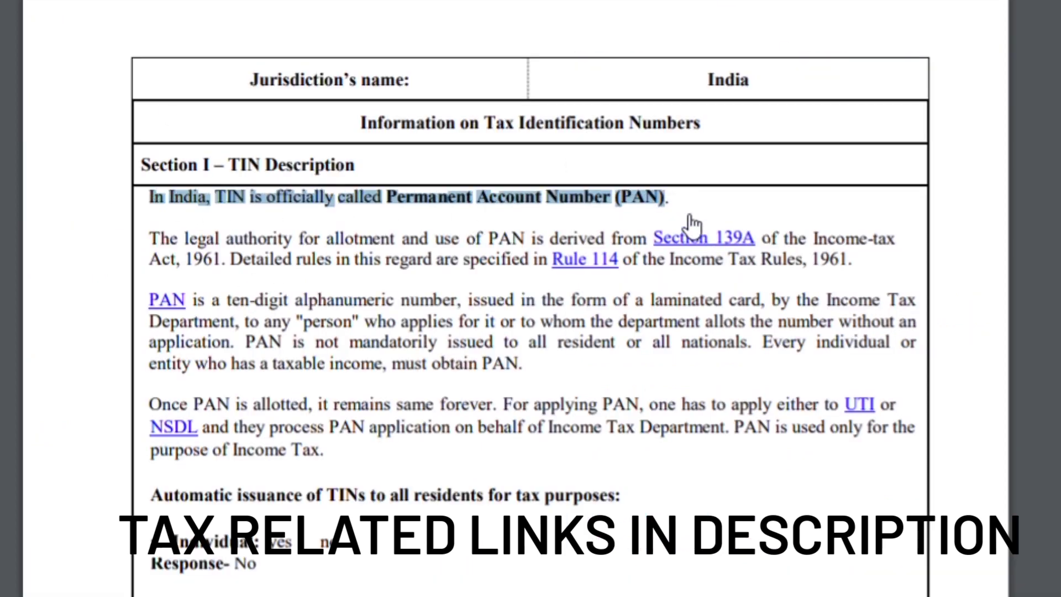
left_click(718, 194)
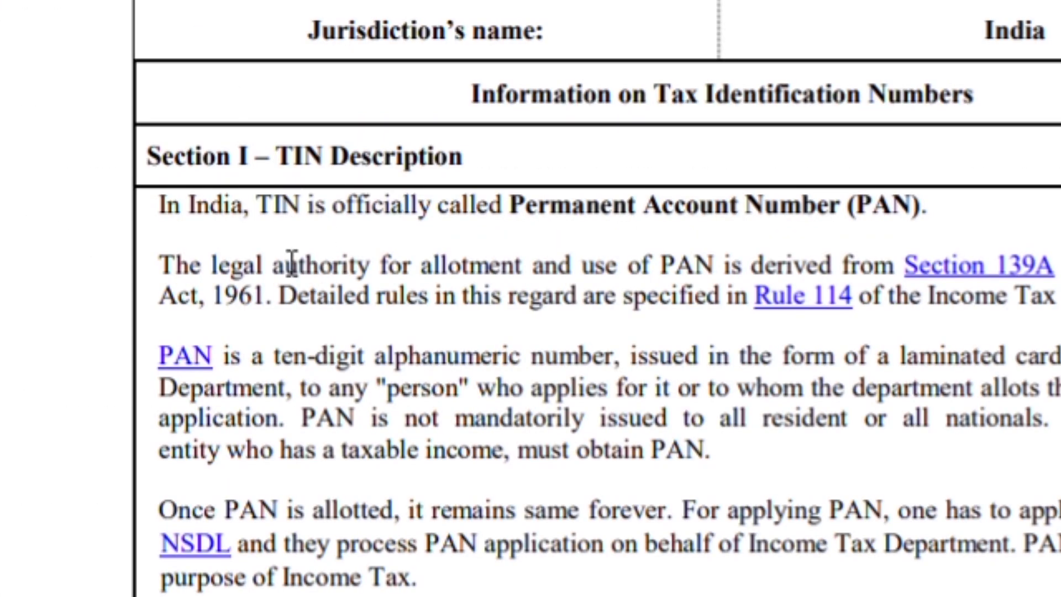
left_click_drag(171, 218, 958, 235)
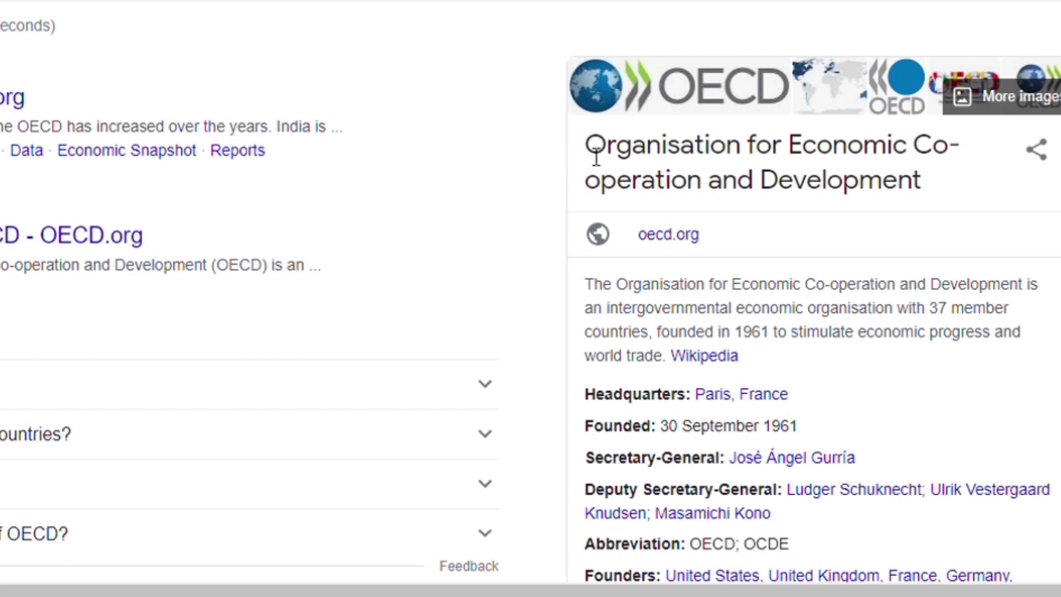
left_click_drag(598, 156, 921, 175)
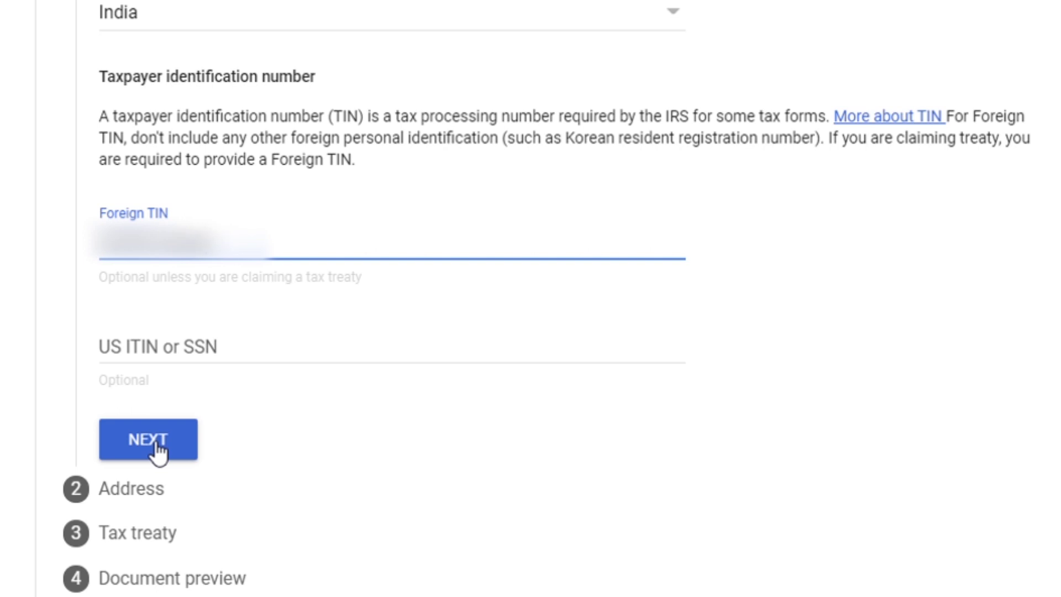
Step: Submit the taxpayer identification section and complete the address section, with the postal address same as the permanent residence address
left_click(156, 442)
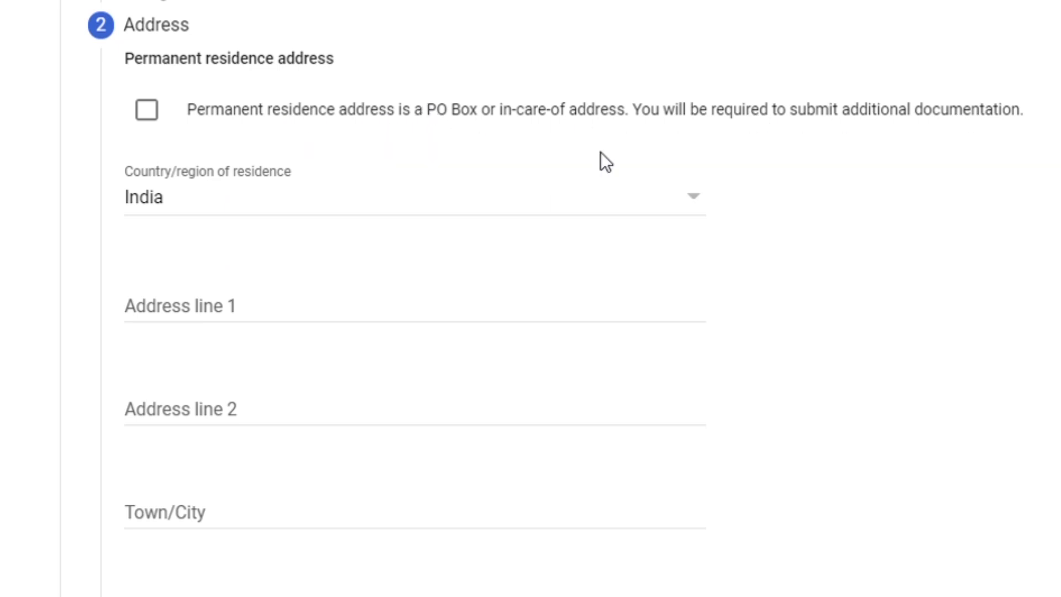
scroll(232, 237, "down", 2)
scroll(211, 196, "up", 2)
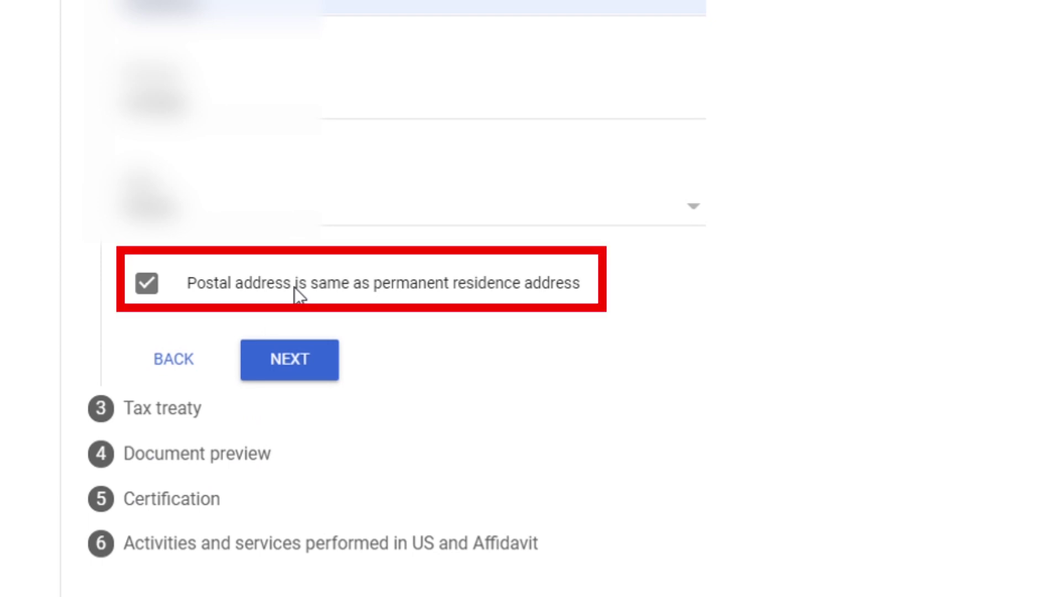
left_click(291, 361)
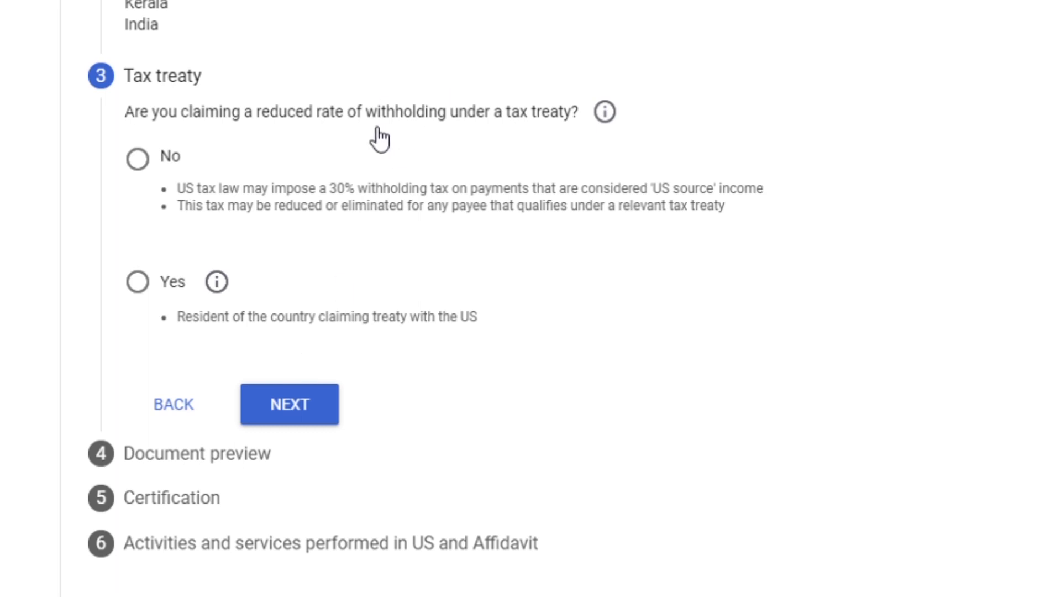
Step: Claim a reduced withholding rate under a tax treaty as a resident of a treaty country, with India as the country
left_click_drag(268, 122, 350, 123)
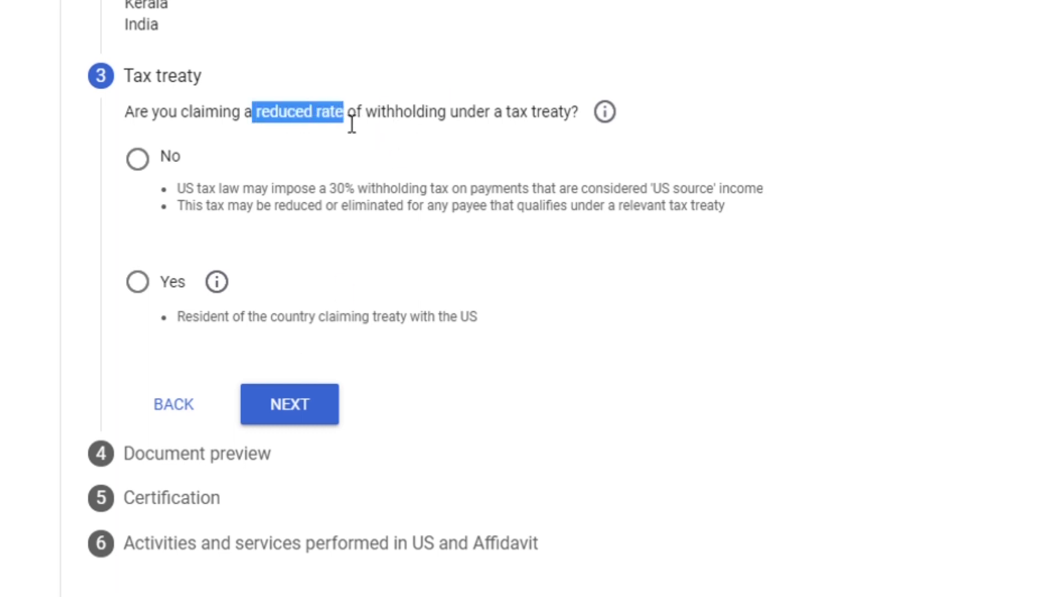
left_click(138, 283)
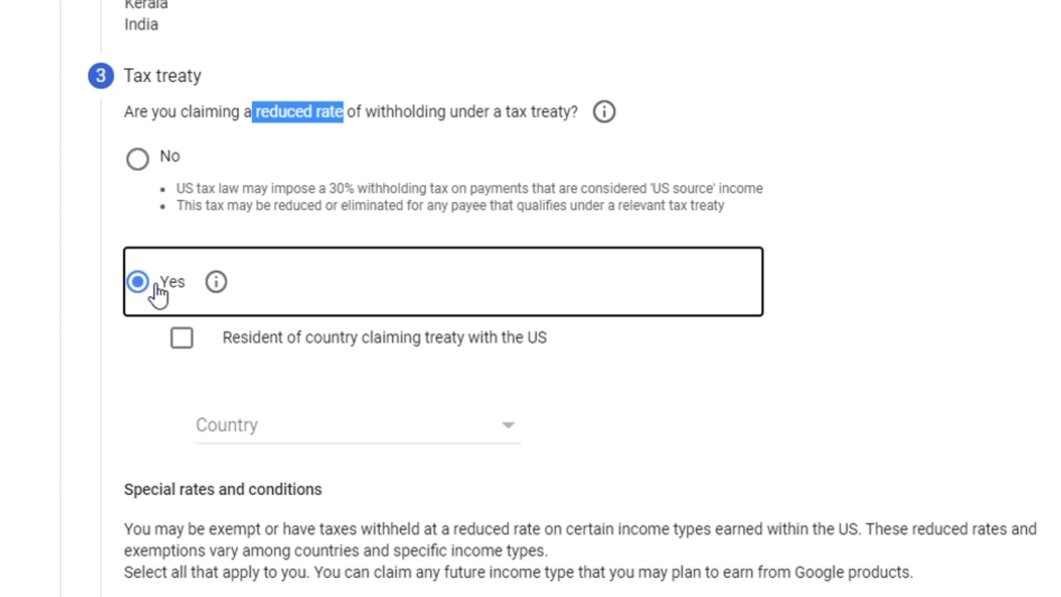
scroll(356, 281, "down", 2)
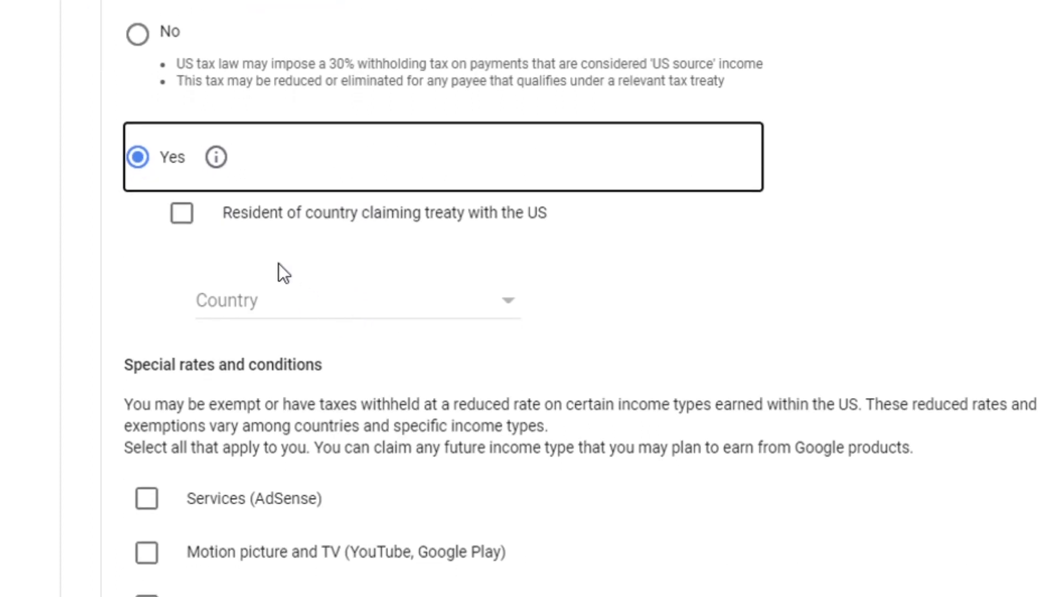
left_click(188, 225)
left_click(301, 310)
scroll(303, 317, "down", 3)
scroll(304, 317, "down", 3)
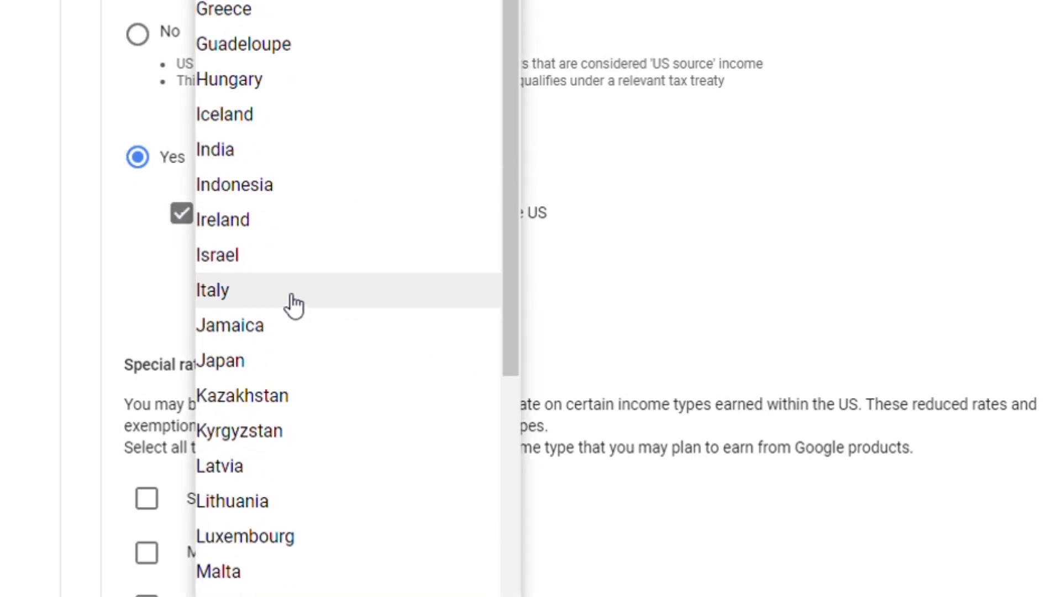
left_click(241, 157)
scroll(338, 221, "down", 1)
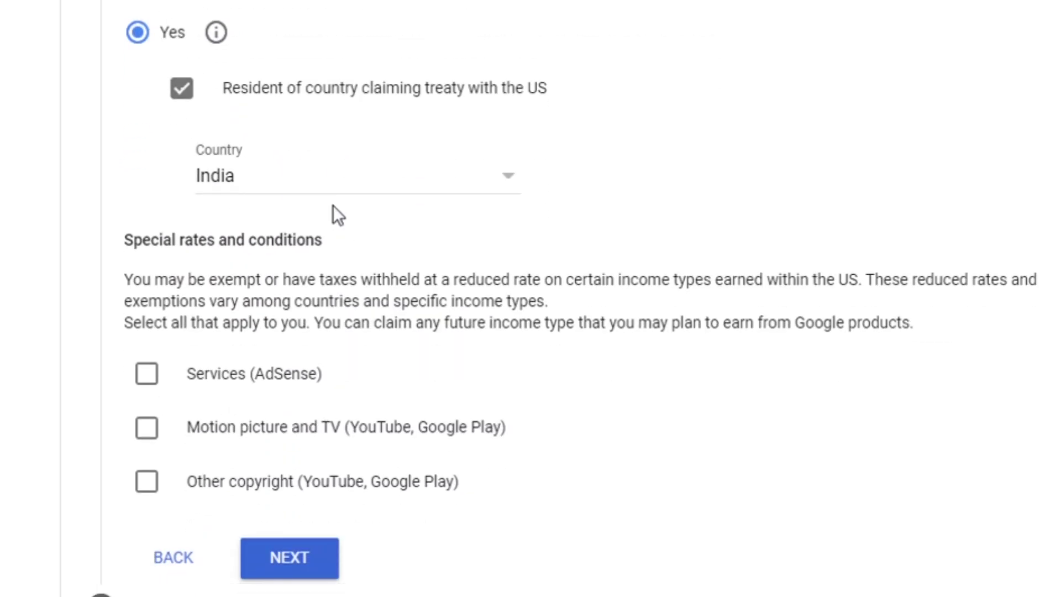
Step: Claim treaty benefits for Services (AdSense) under Article 7 and paragraph 1 at the 0% reduced rate, and accept the treaty terms statement
scroll(337, 172, "down", 1)
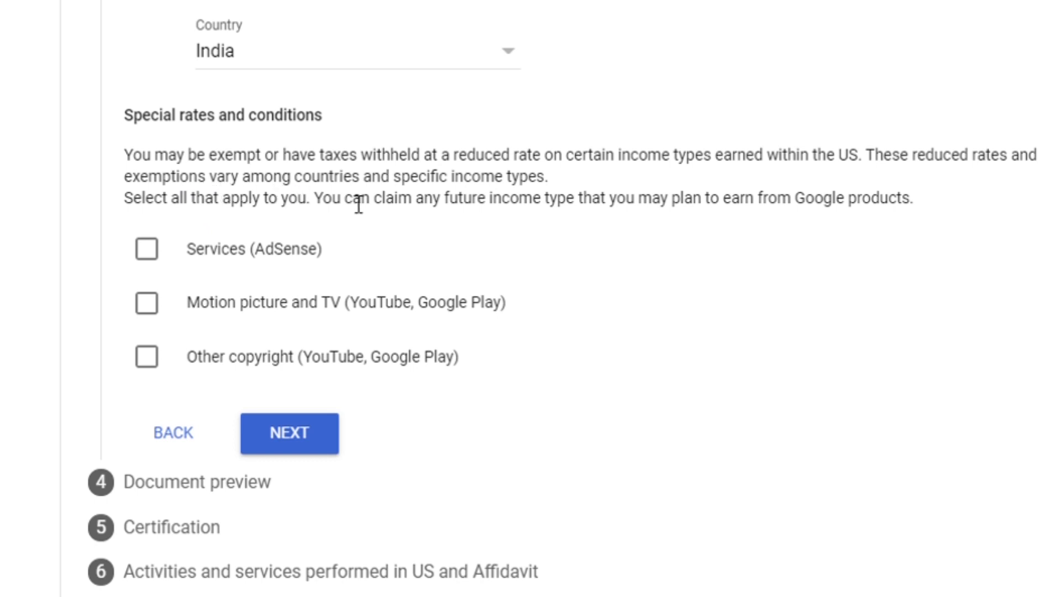
scroll(561, 185, "down", 1)
left_click(147, 220)
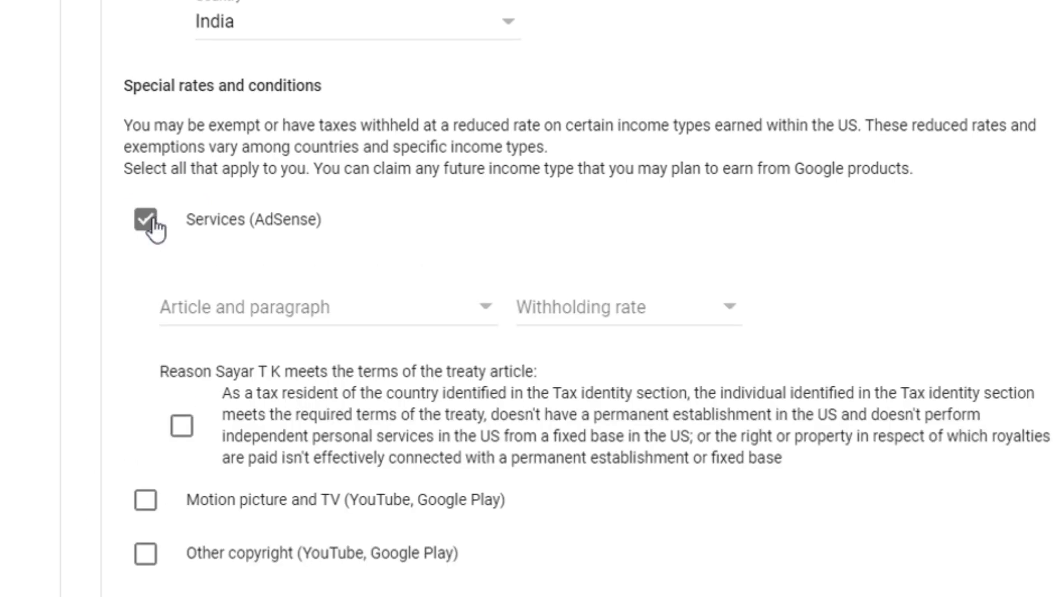
scroll(266, 244, "down", 3)
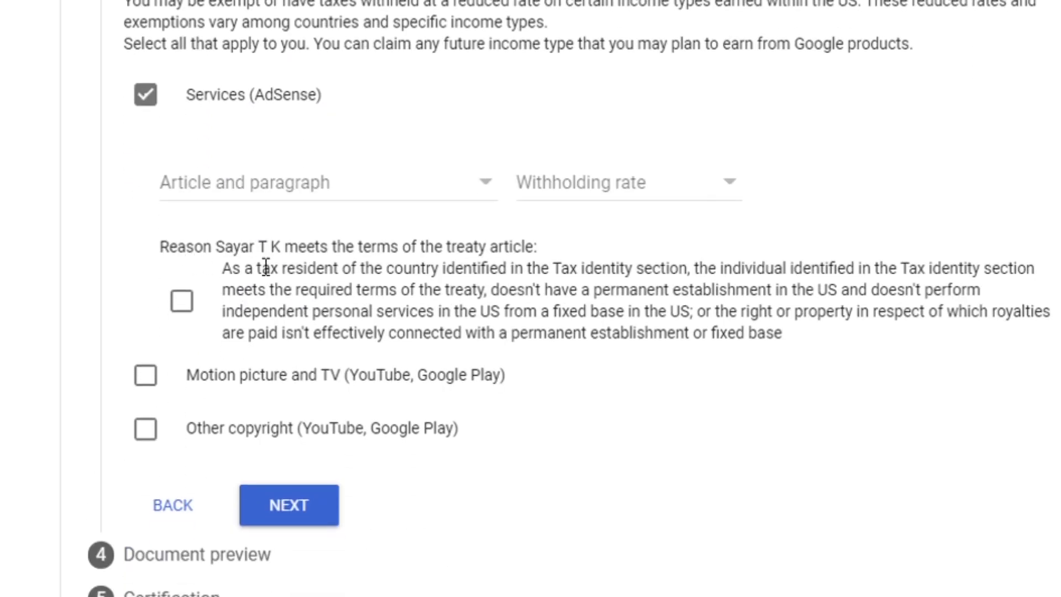
left_click(306, 187)
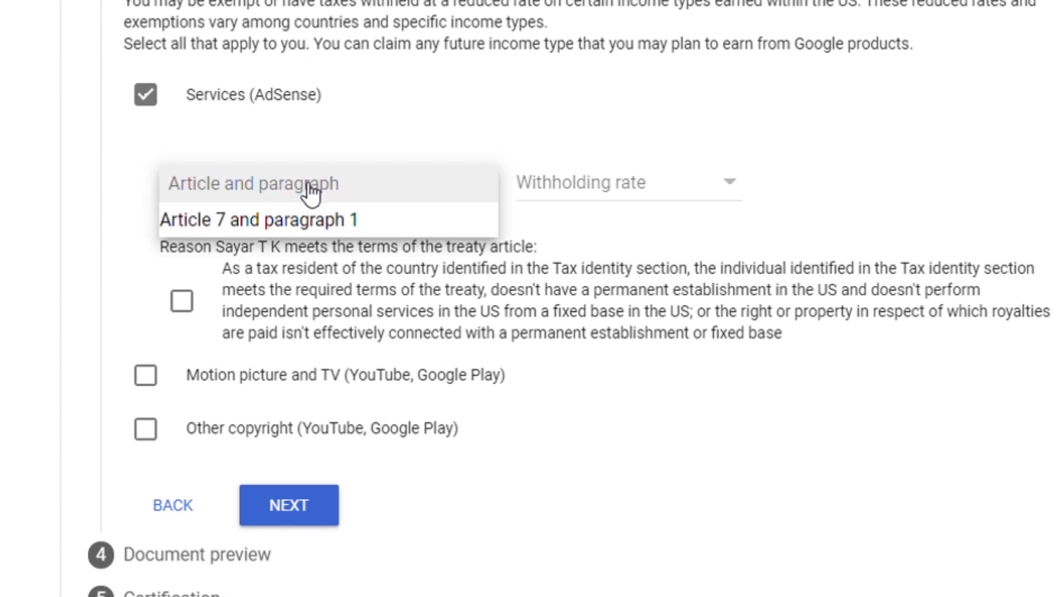
left_click(316, 227)
left_click(578, 193)
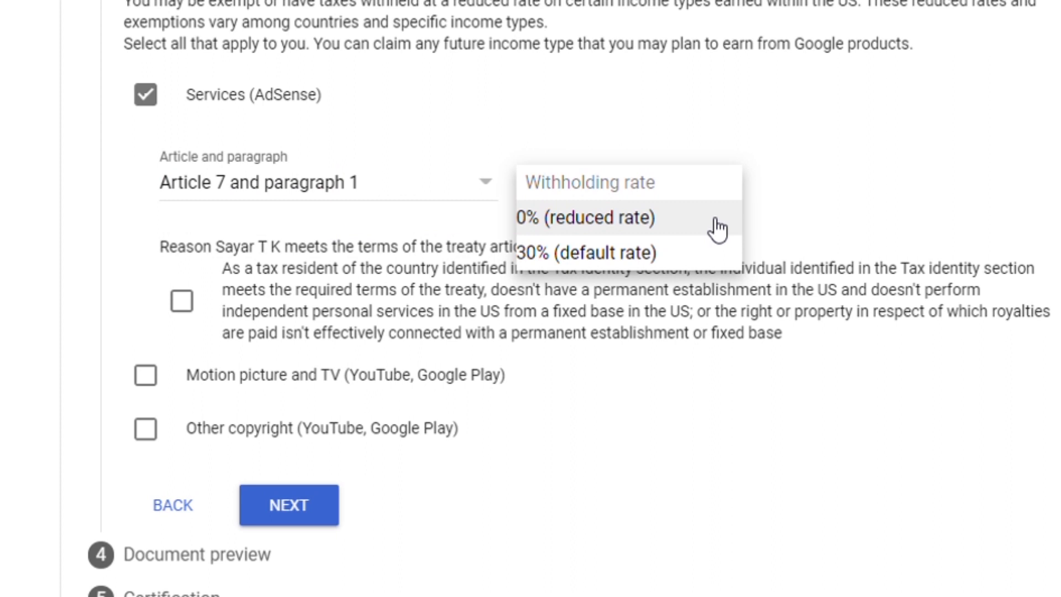
left_click(580, 227)
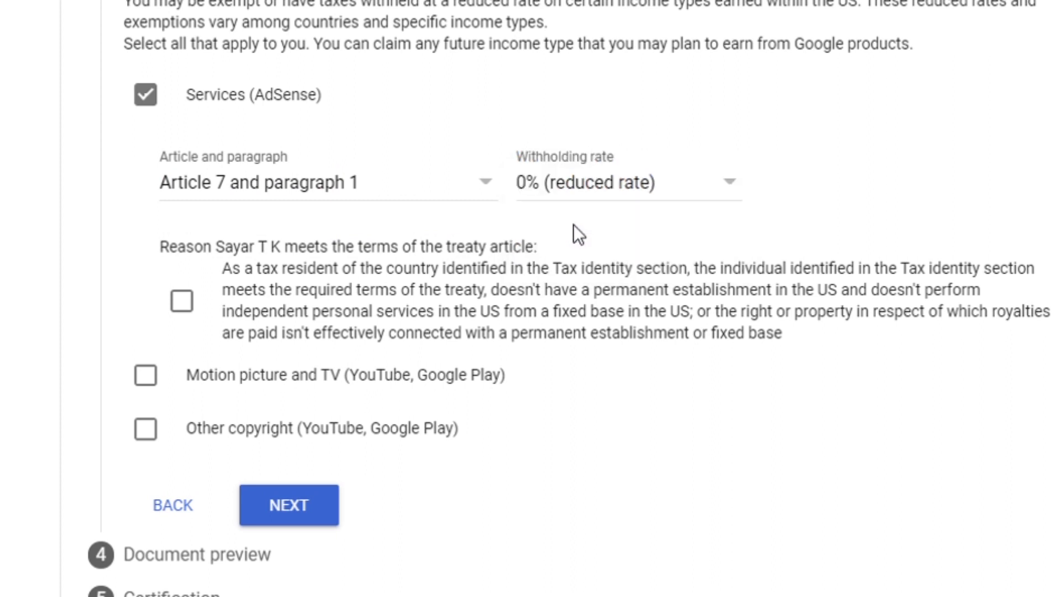
left_click(189, 302)
Step: Claim Motion picture and TV under Article 12 and paragraph 2A II at the 15% reduced rate, and accept its treaty terms statement
scroll(198, 287, "down", 2)
left_click(150, 283)
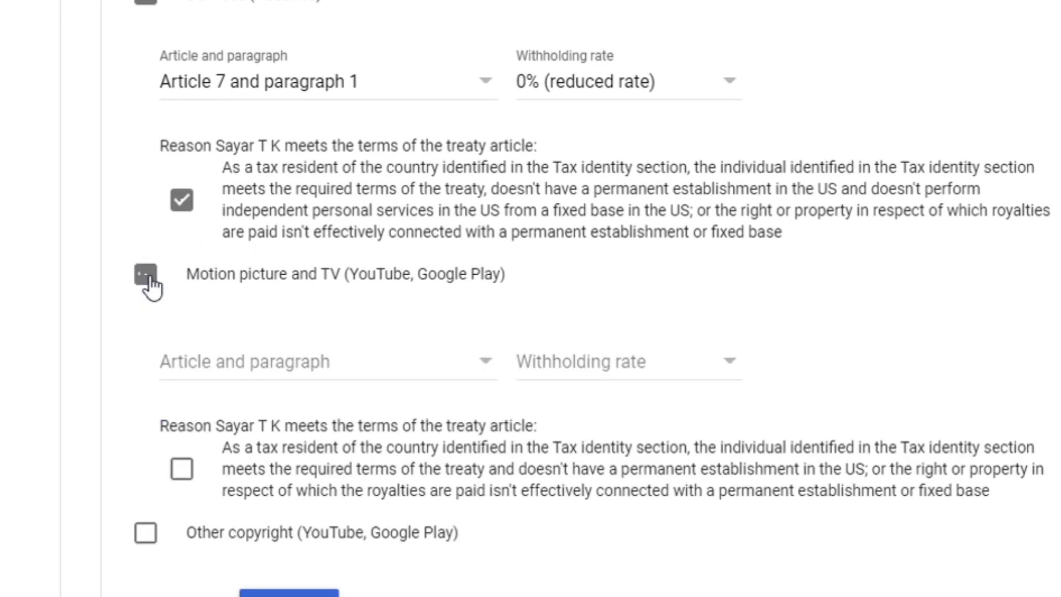
scroll(299, 257, "down", 3)
left_click(258, 243)
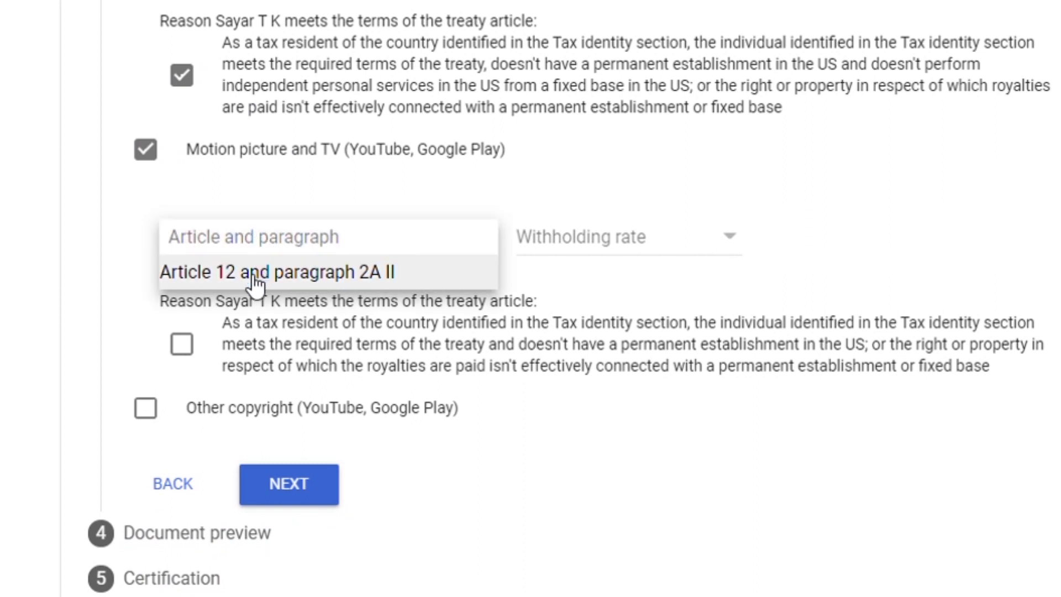
left_click(476, 284)
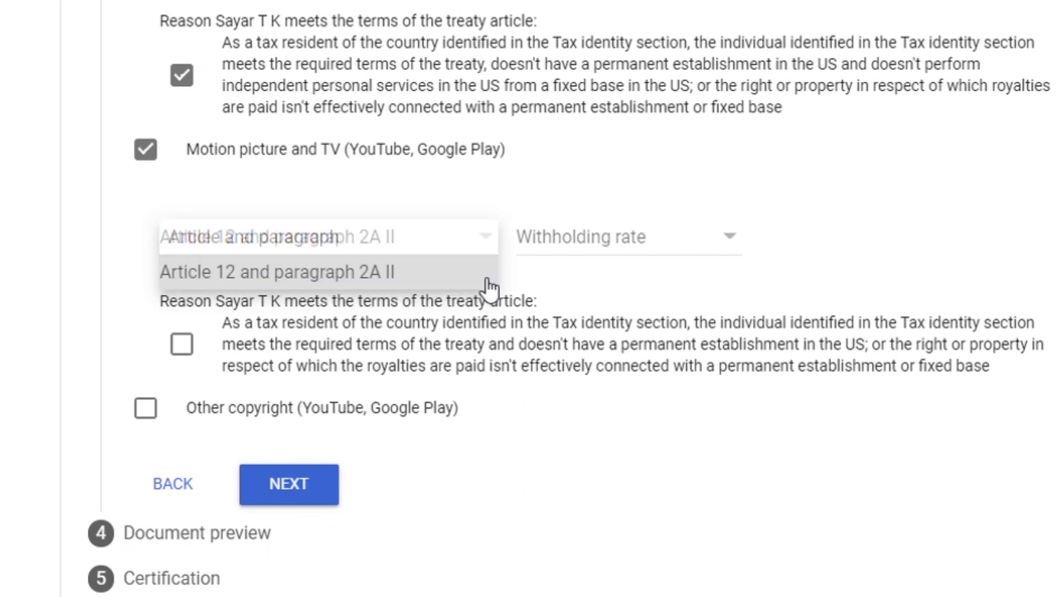
left_click(587, 247)
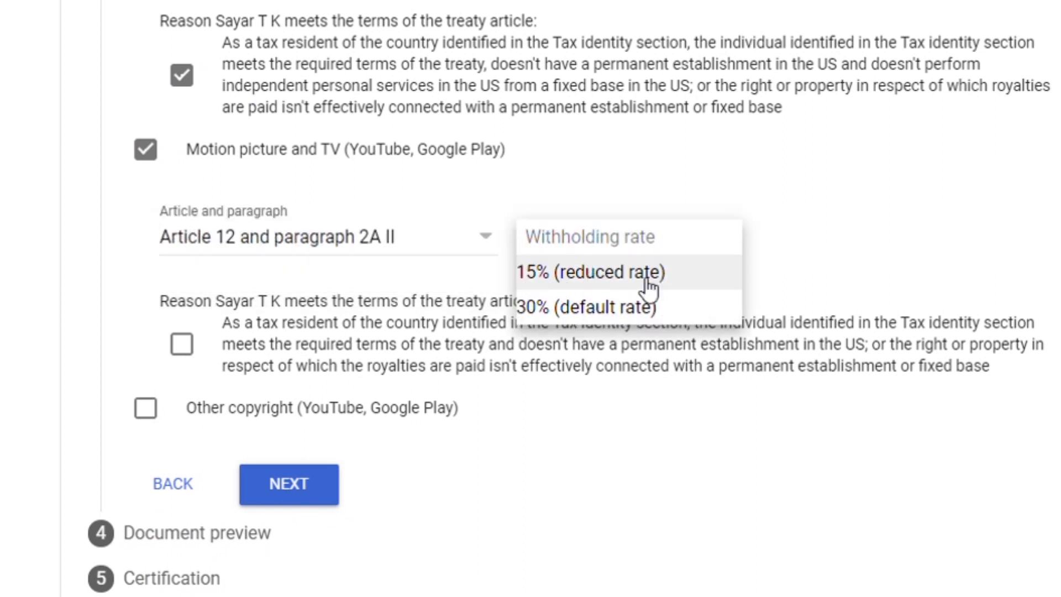
left_click(580, 277)
scroll(567, 275, "down", 1)
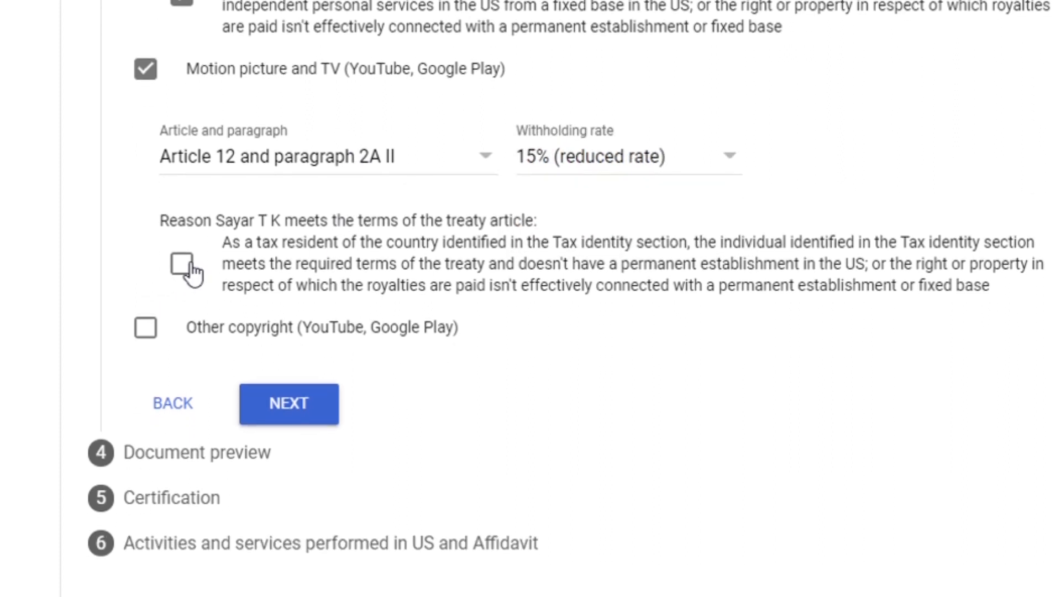
left_click(190, 266)
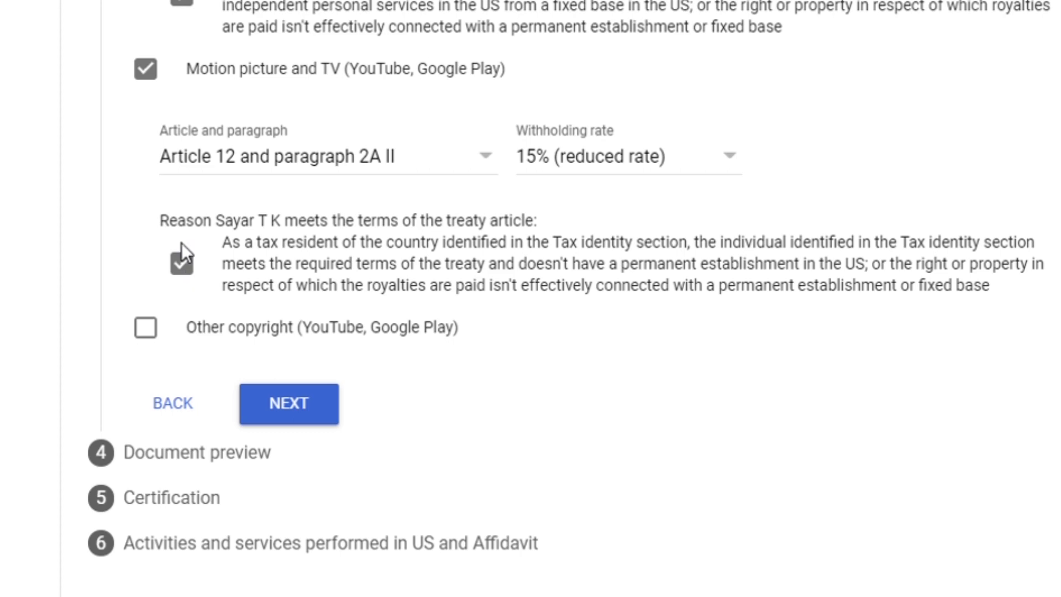
Step: Claim Other copyright under Article 12 and paragraph 2A II at the 15% reduced rate, and accept its treaty terms statement
left_click(145, 329)
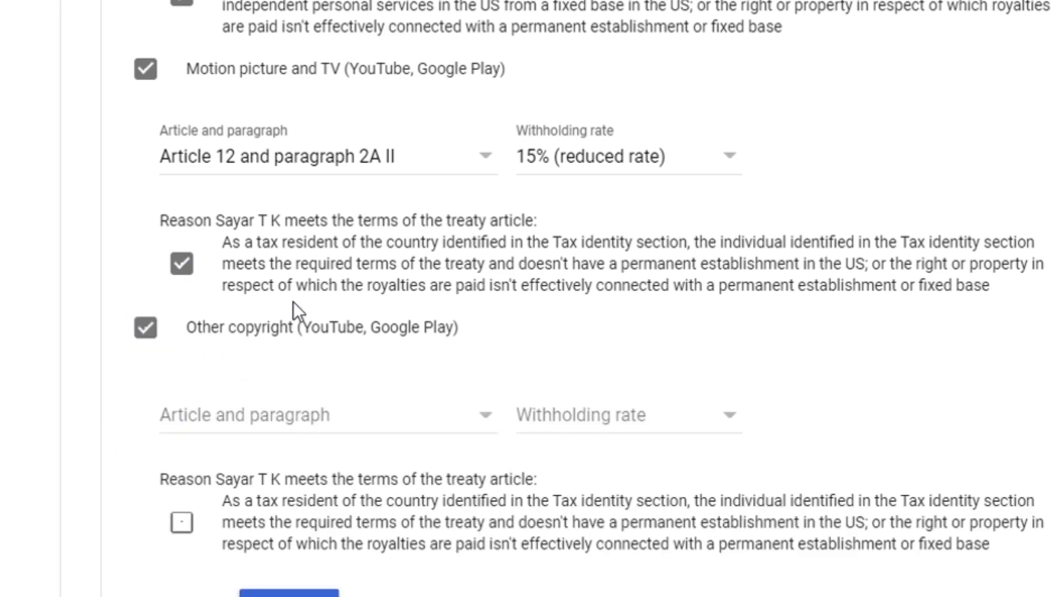
scroll(332, 315, "down", 2)
left_click(325, 301)
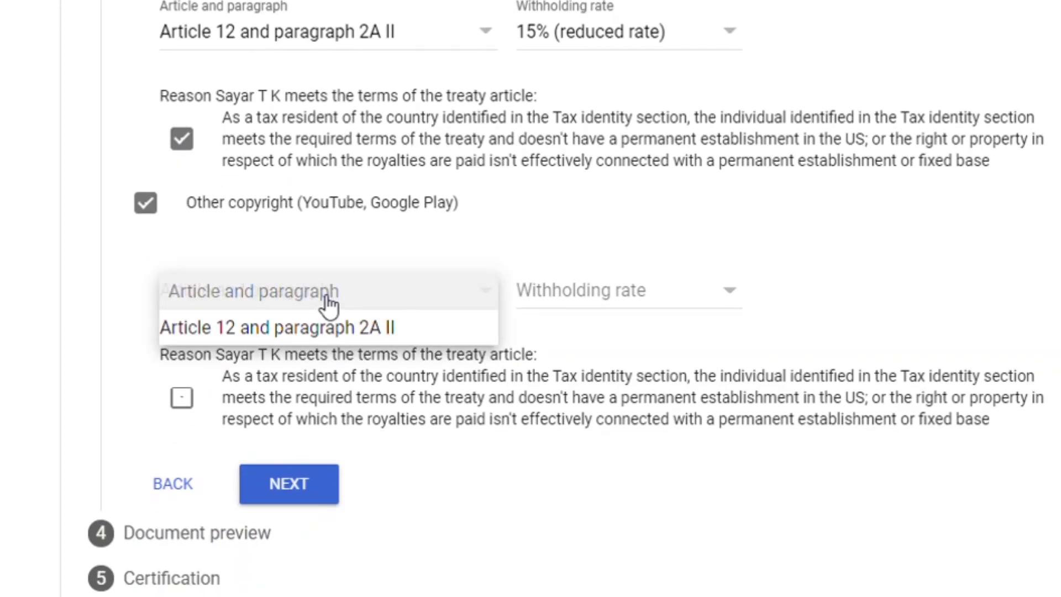
left_click(309, 338)
left_click(605, 301)
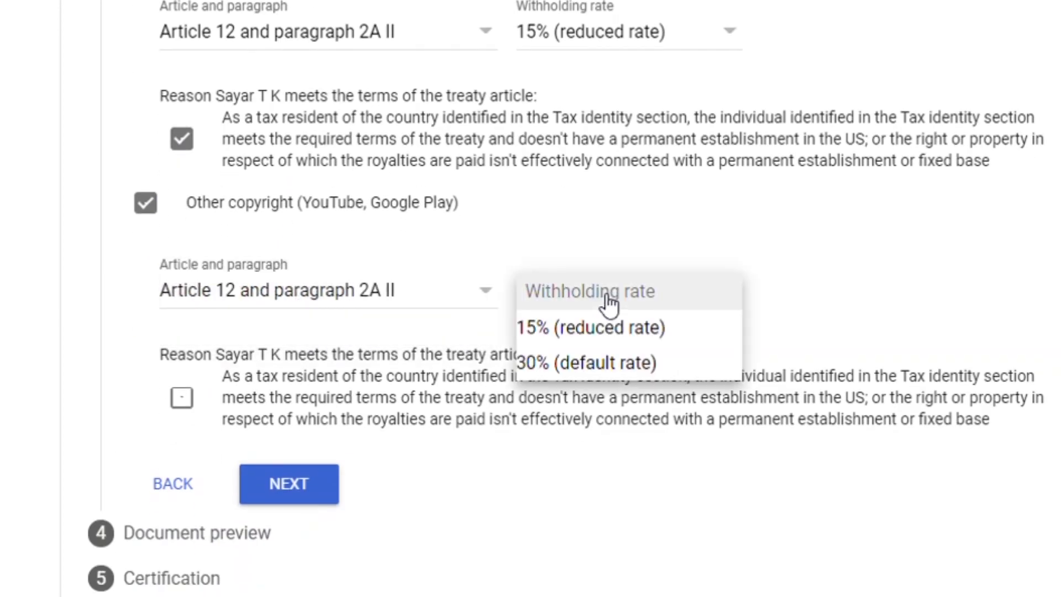
left_click(600, 330)
left_click(182, 399)
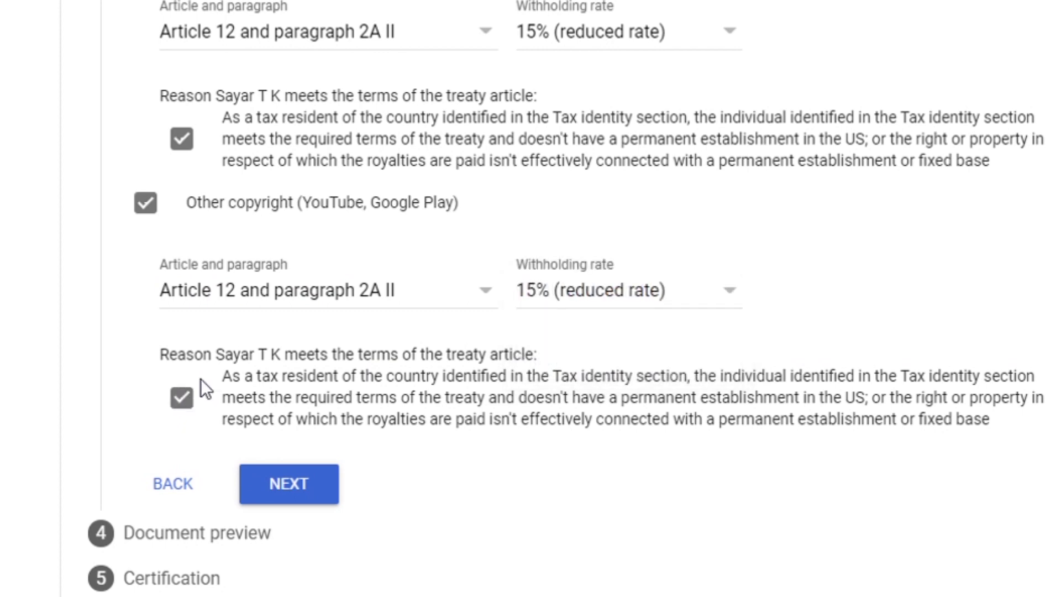
Step: Review the claimed rates for all three income types and submit the tax treaty section
scroll(430, 375, "up", 4)
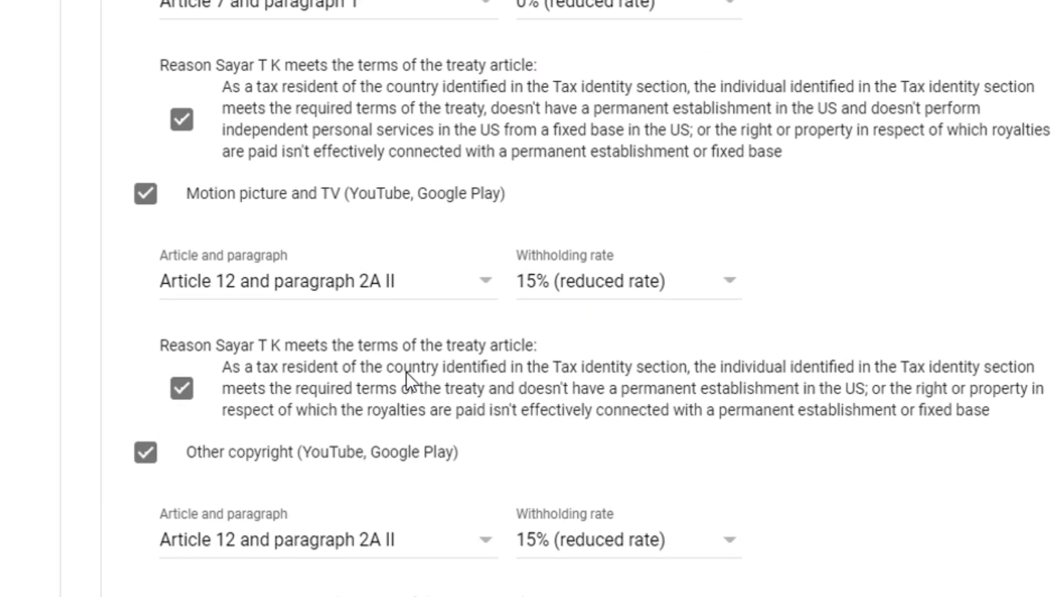
scroll(407, 360, "up", 2)
scroll(417, 330, "down", 6)
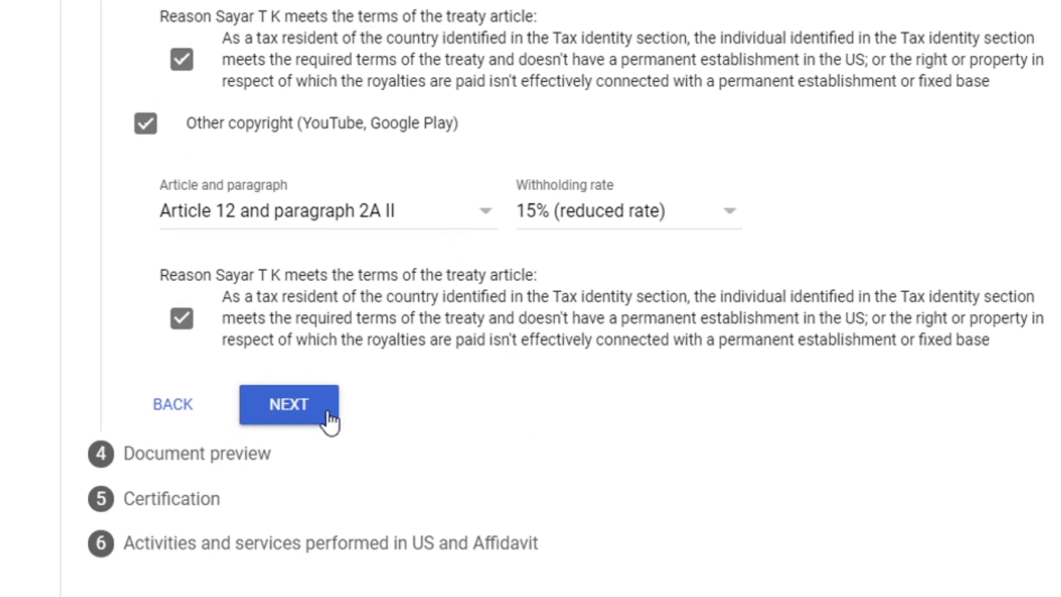
left_click(300, 407)
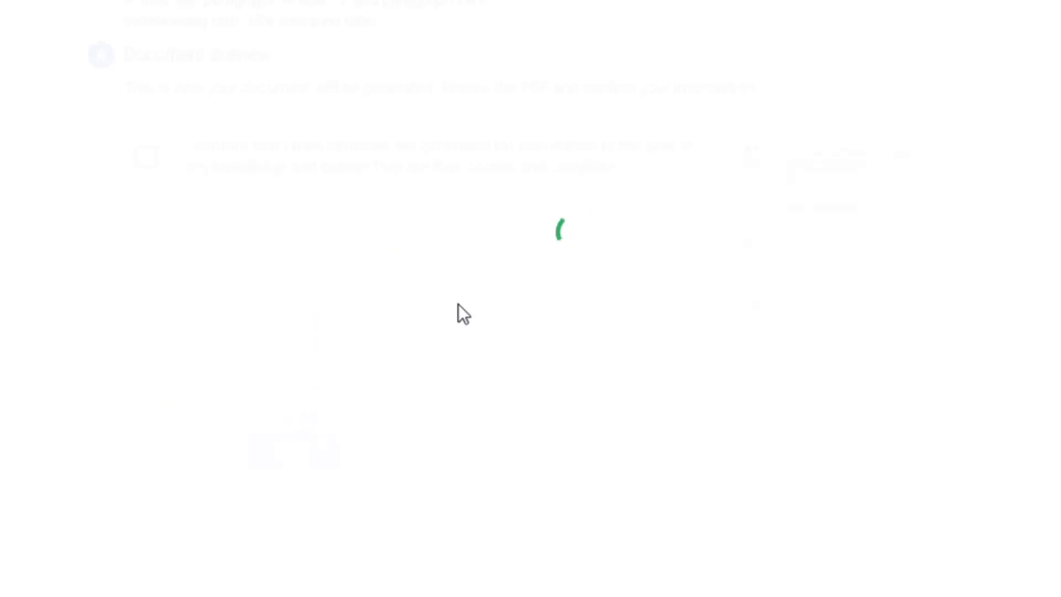
Step: Review the document preview section, confirm that the generated tax documents are true, correct and complete, and proceed to the certification
scroll(493, 230, "up", 2)
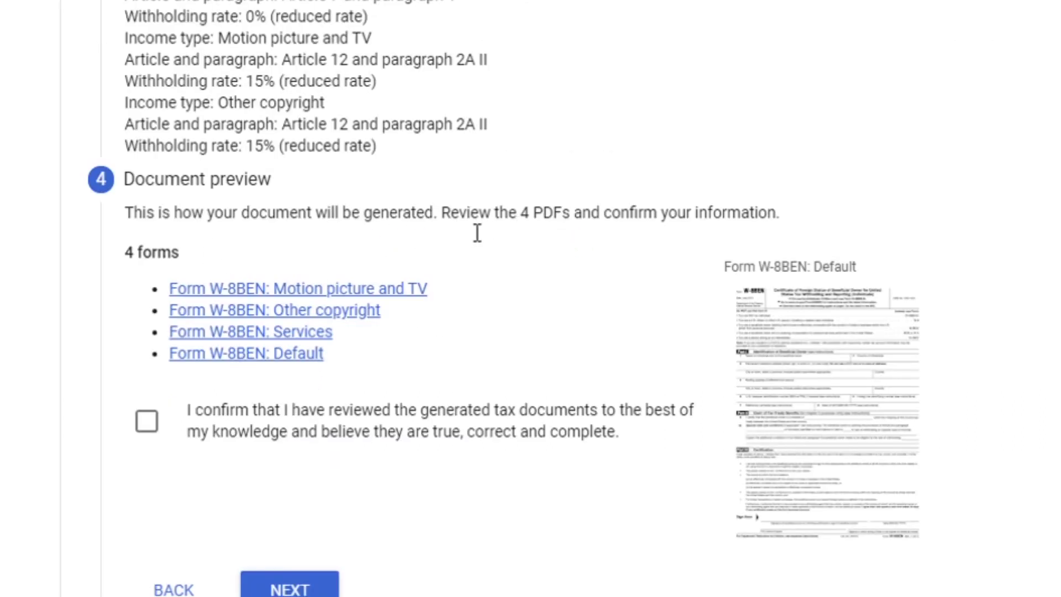
left_click_drag(459, 217, 682, 225)
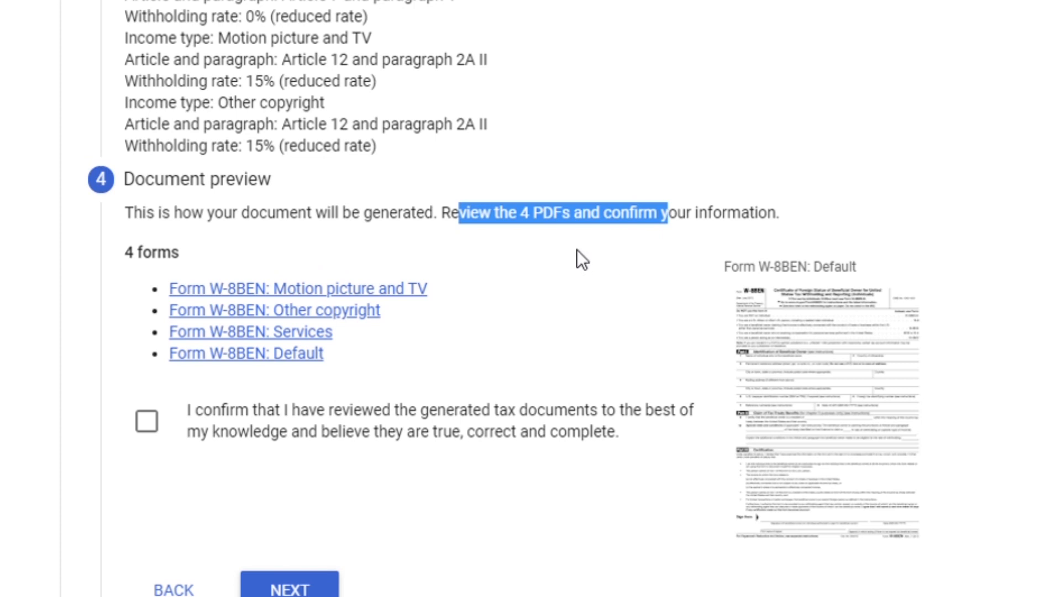
left_click(567, 232)
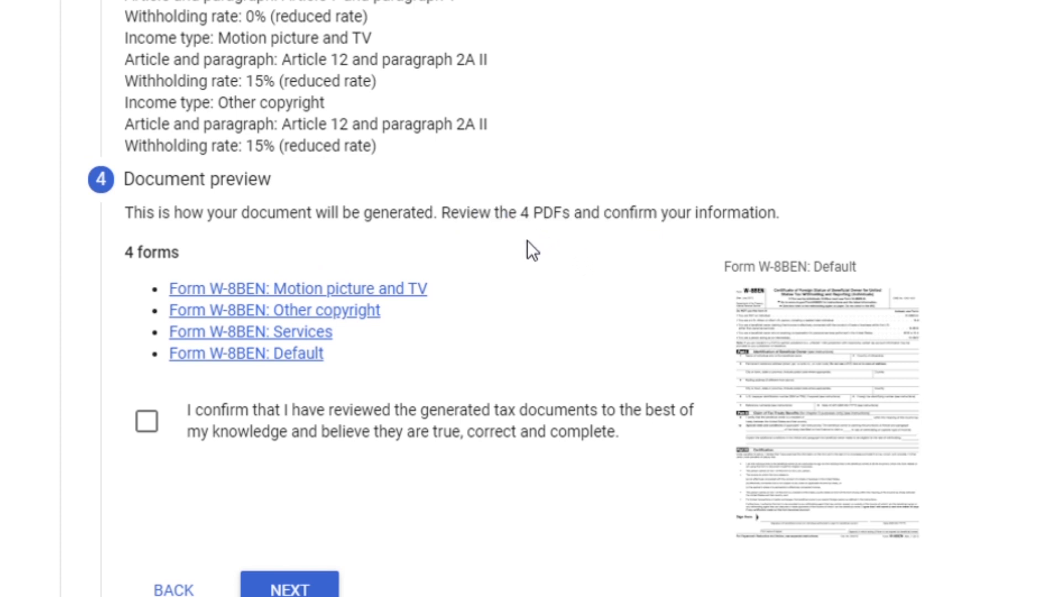
scroll(481, 249, "down", 2)
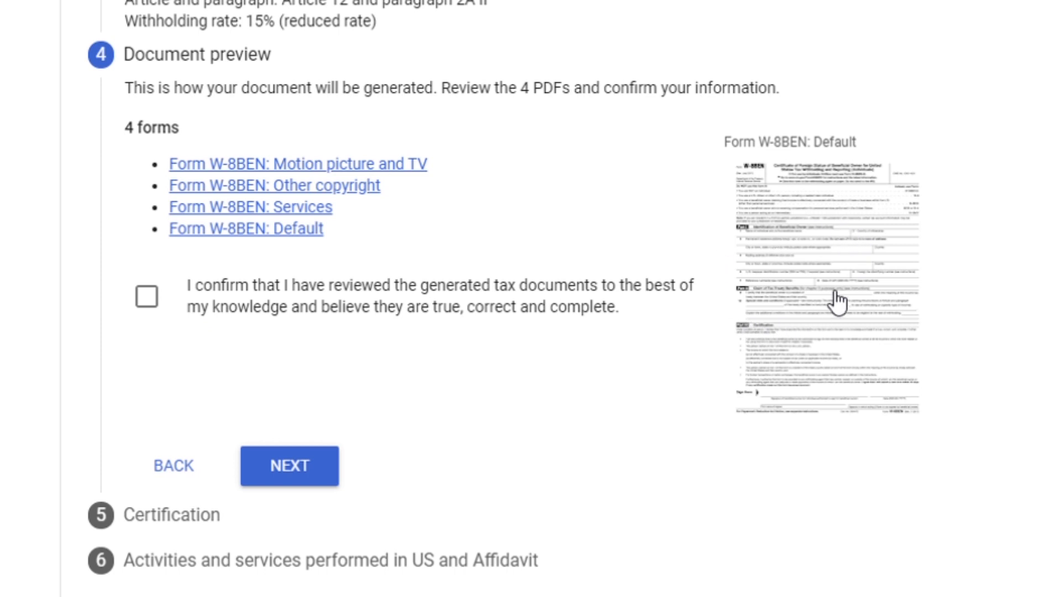
scroll(826, 230, "up", 2)
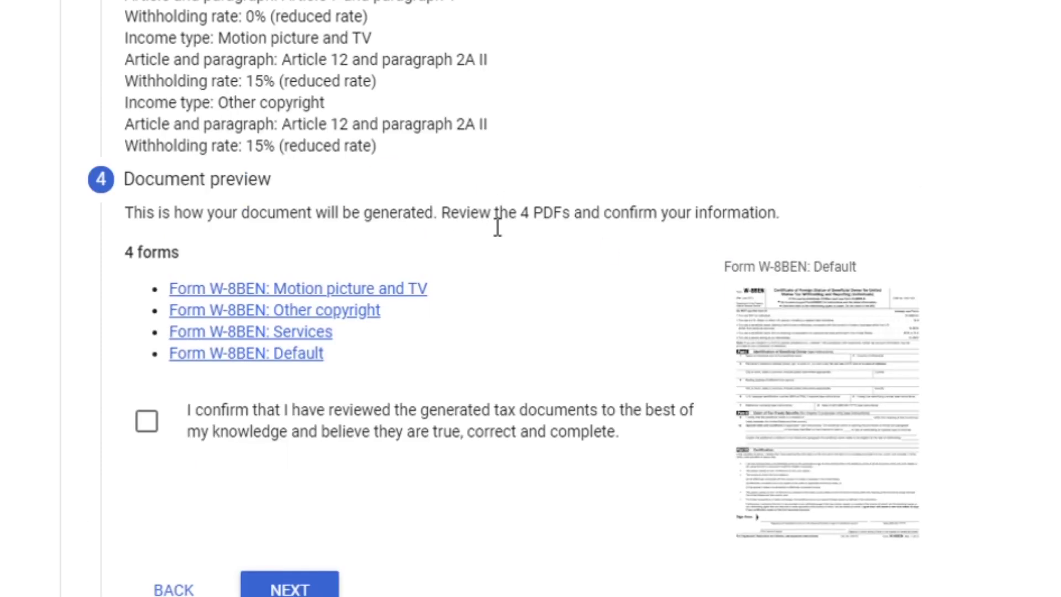
left_click_drag(472, 229, 683, 227)
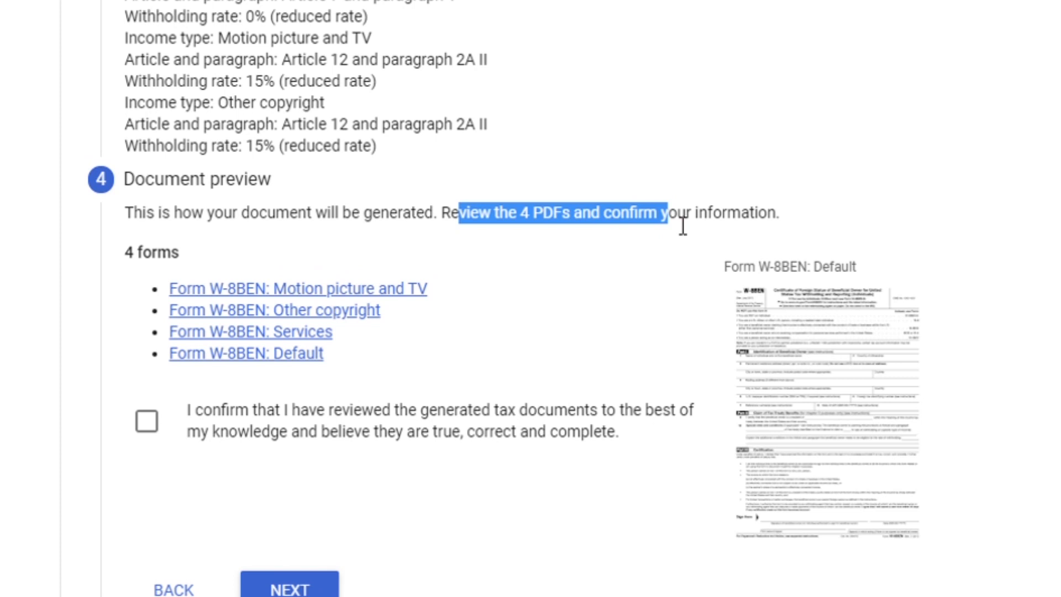
left_click(567, 229)
scroll(547, 243, "down", 2)
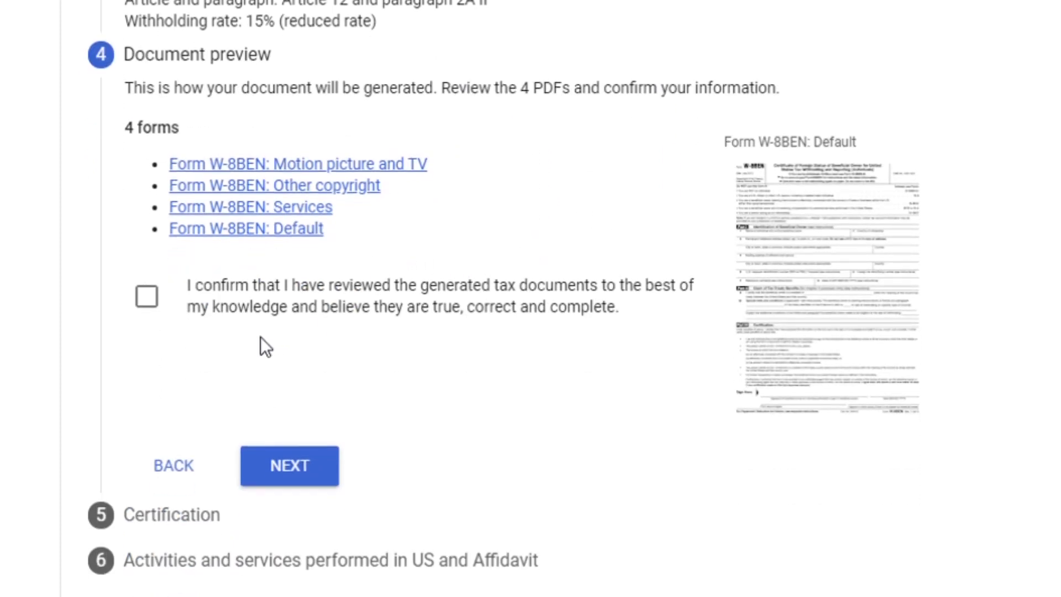
scroll(162, 250, "down", 1)
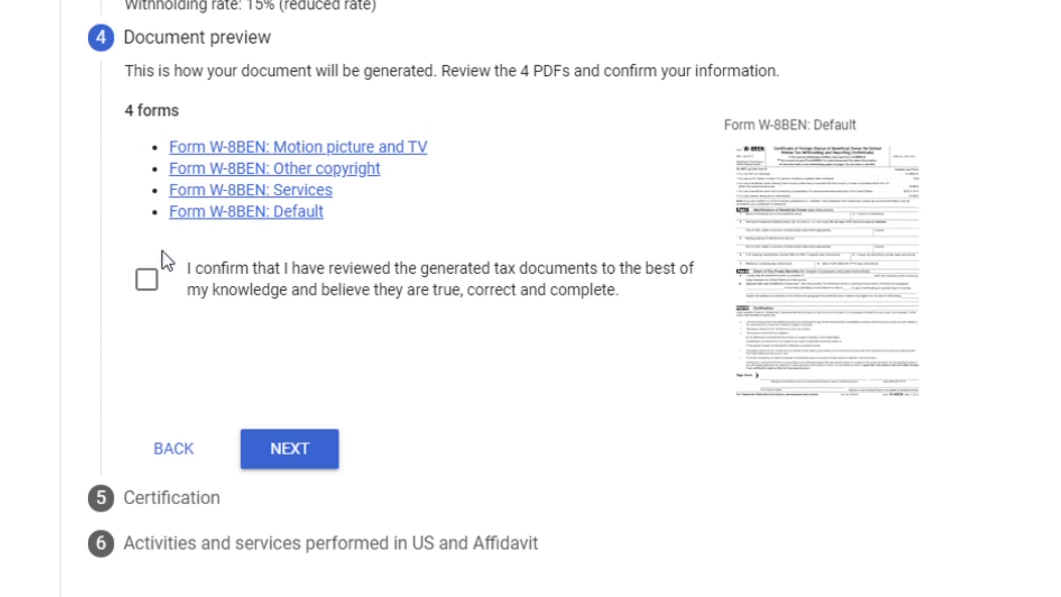
left_click(150, 284)
left_click(298, 459)
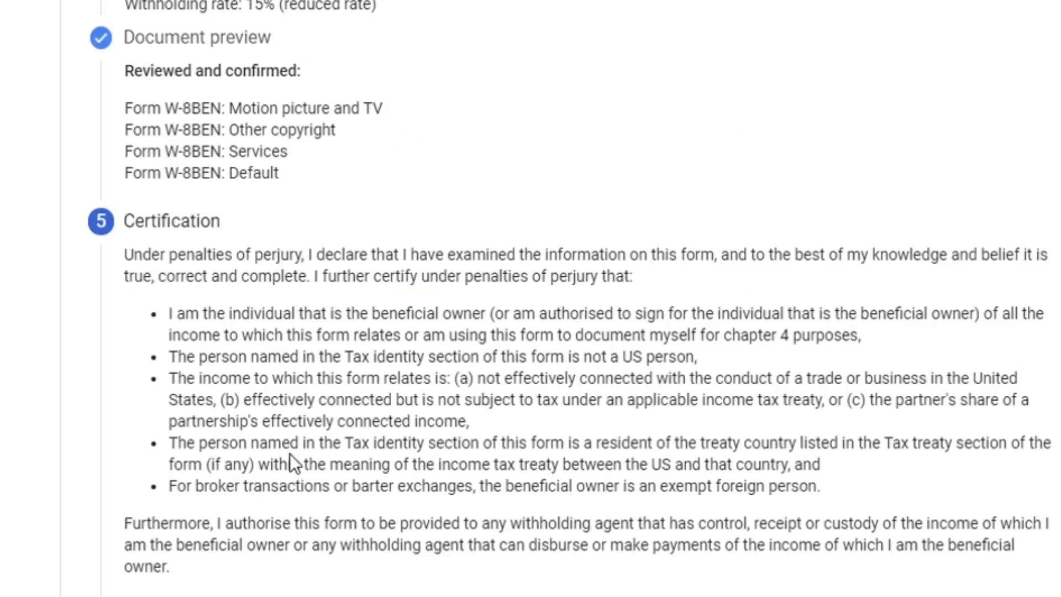
Step: Read the certification terms, sign with the full legal name, confirm completing the form on own behalf, and proceed to the affidavit section
scroll(243, 227, "down", 4)
scroll(261, 306, "up", 3)
scroll(277, 237, "down", 1)
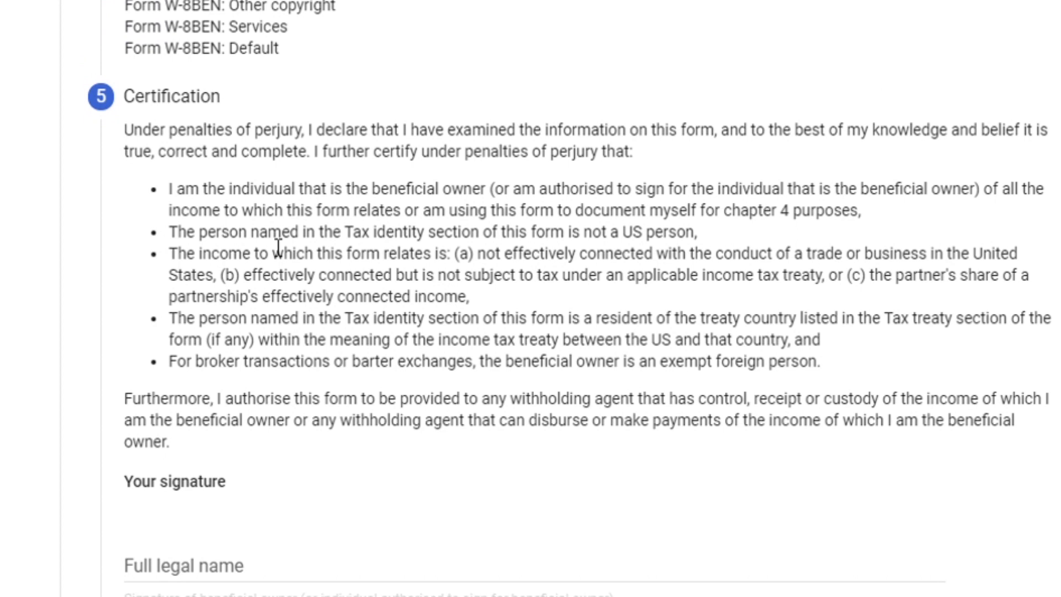
scroll(278, 247, "down", 4)
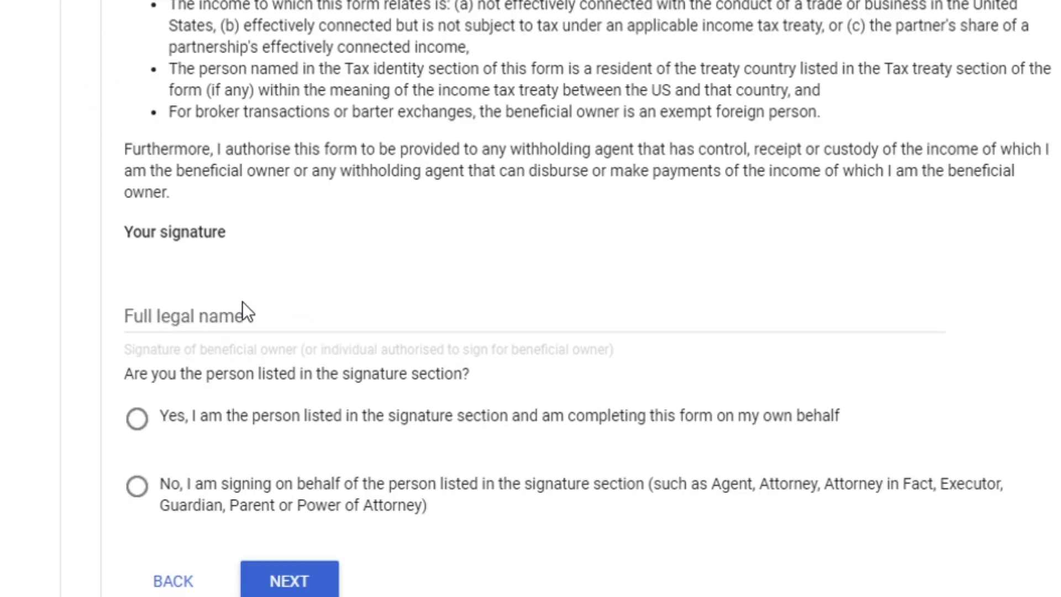
left_click(208, 321)
type("Sayar T K")
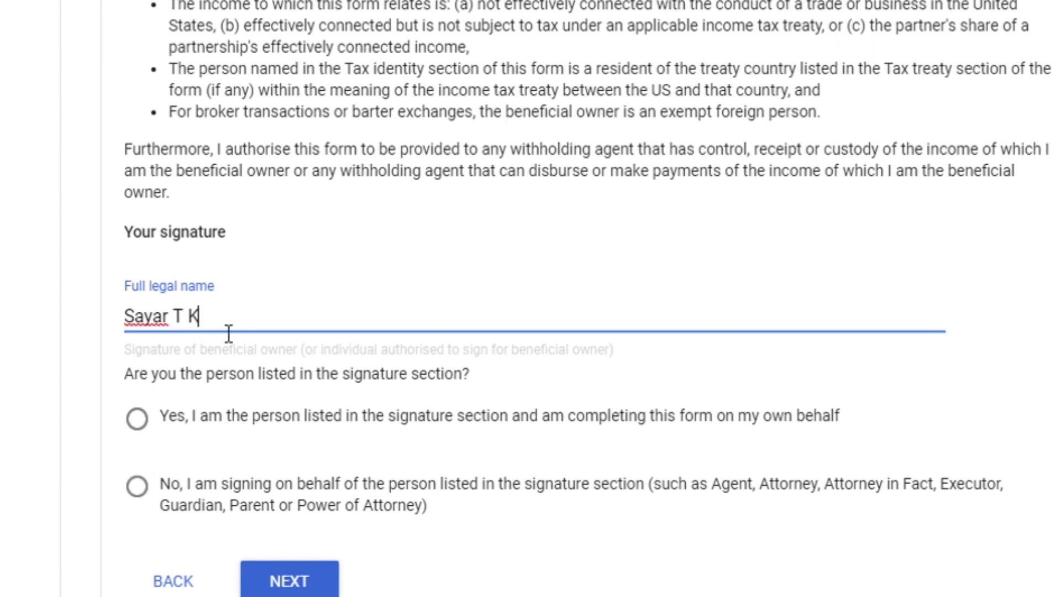
scroll(219, 330, "down", 1)
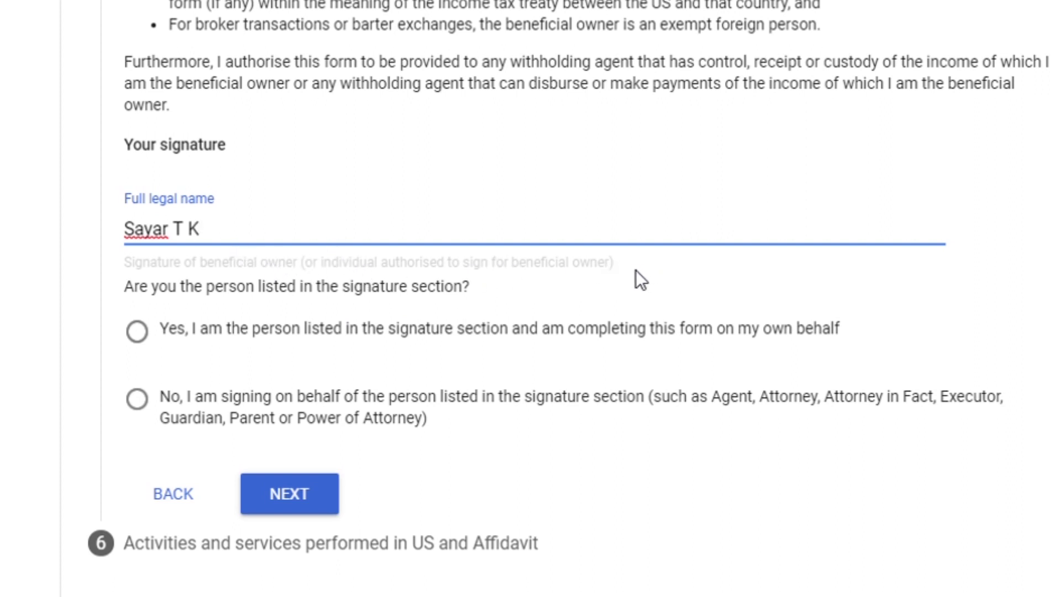
left_click(139, 331)
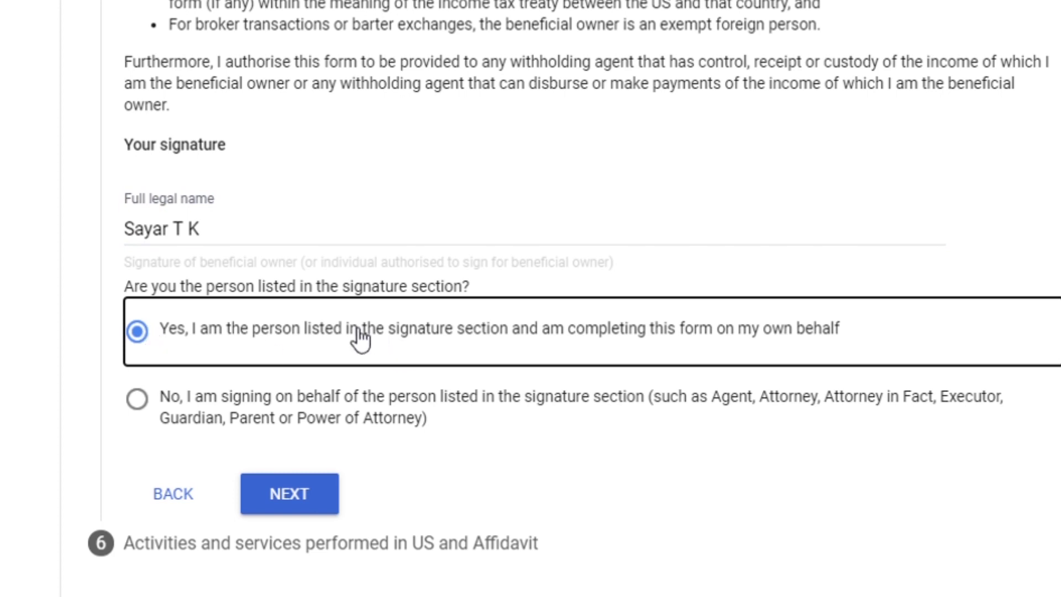
left_click(303, 496)
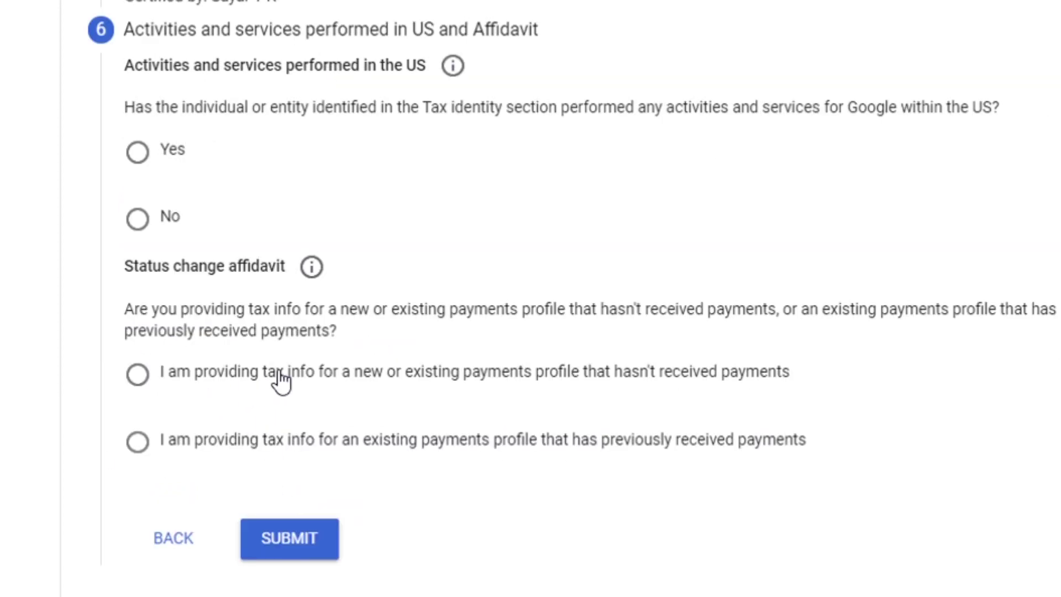
Step: Check the help on US activities, answer No, and certify that the services are performed solely outside the US
scroll(280, 381, "up", 2)
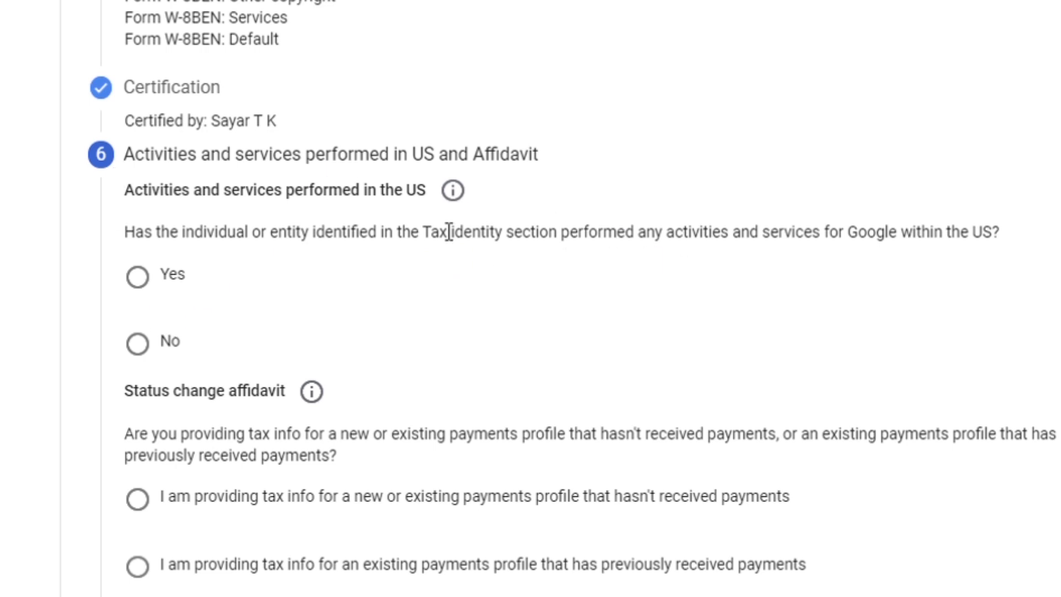
left_click(453, 193)
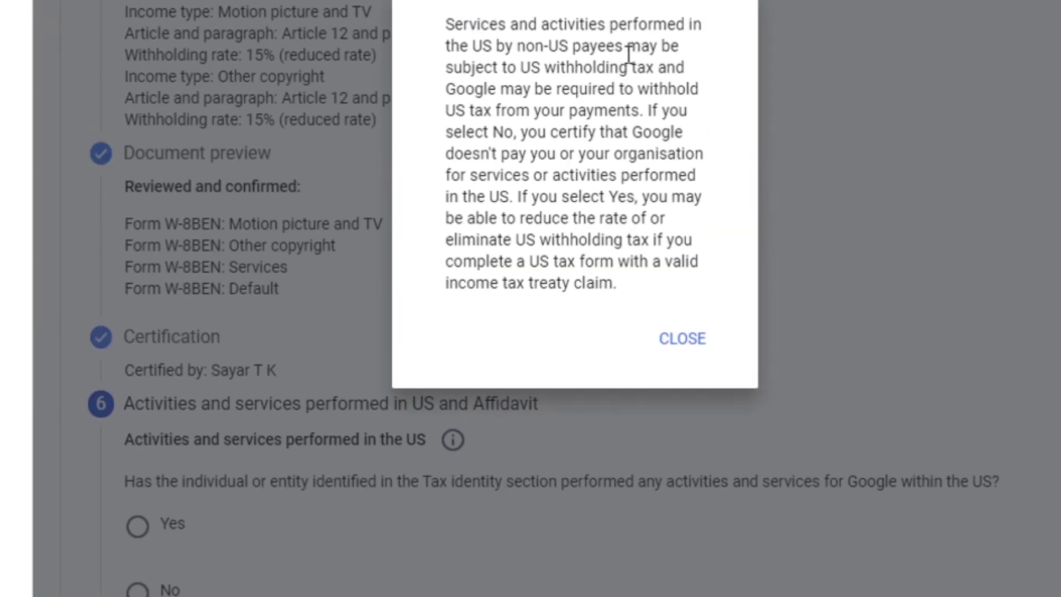
left_click(685, 339)
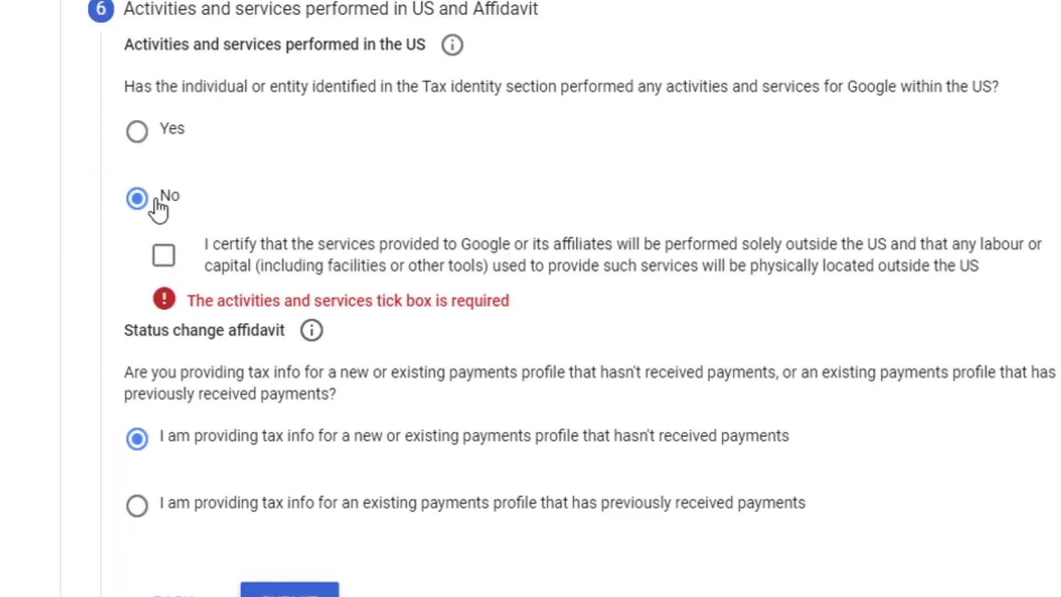
left_click(157, 207)
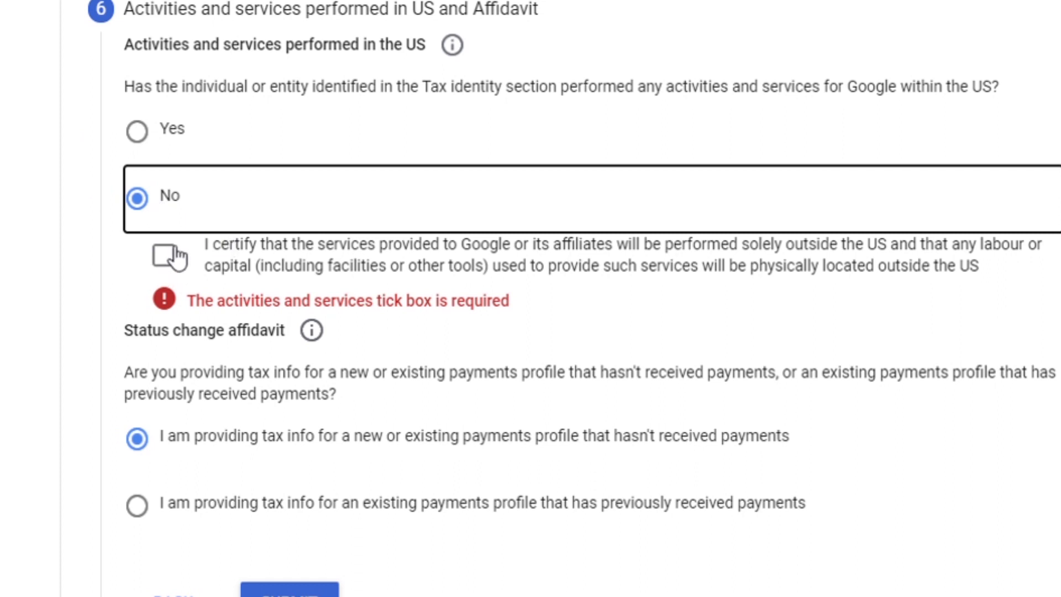
left_click(164, 255)
left_click_drag(305, 93, 961, 93)
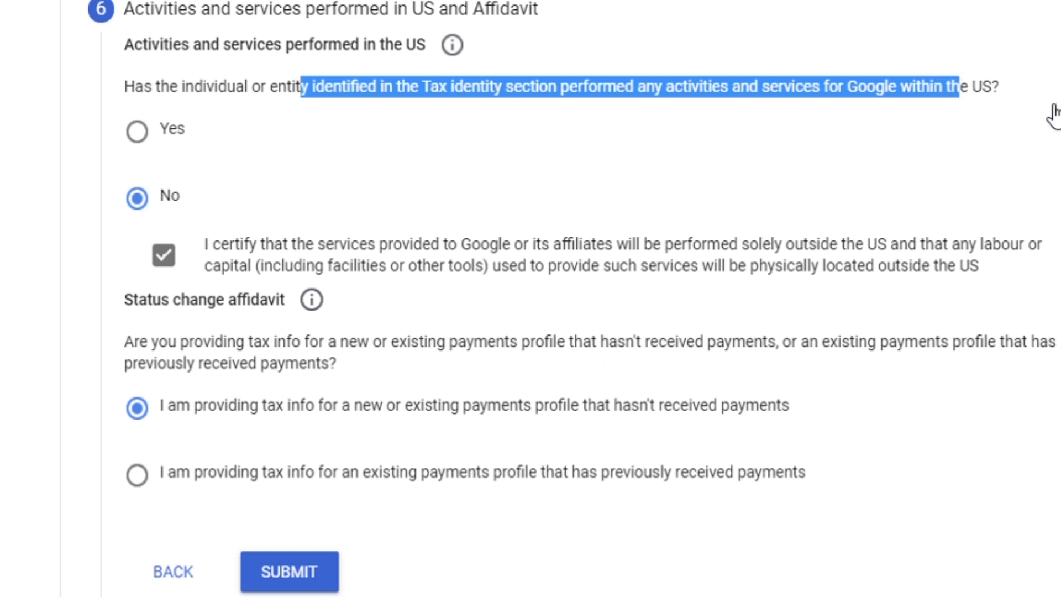
left_click(976, 92)
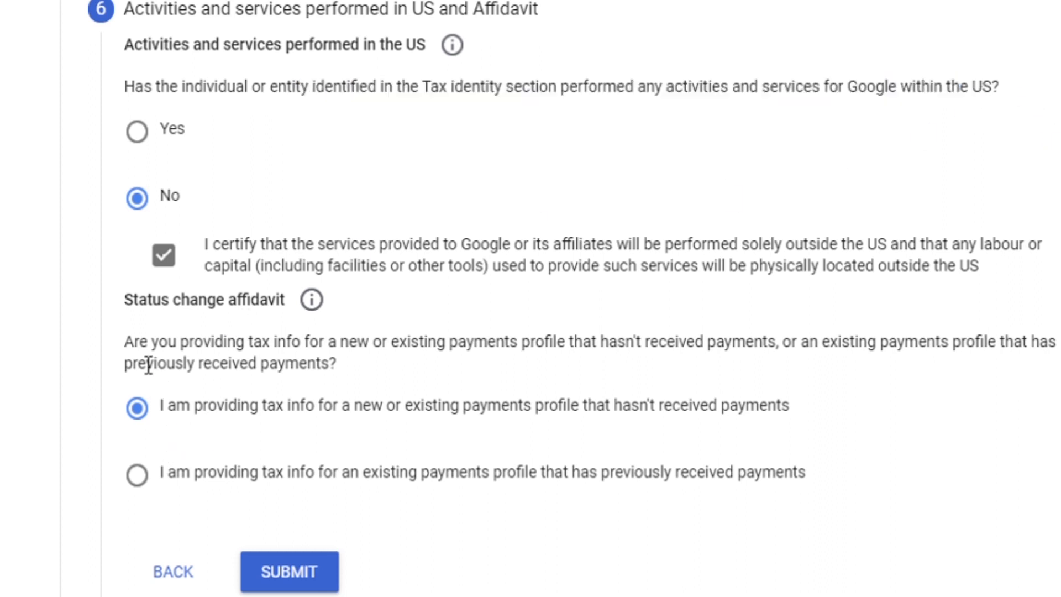
Step: Declare in the status change affidavit a new or existing payments profile that hasn't received payments, and submit the tax form
left_click_drag(140, 348, 419, 391)
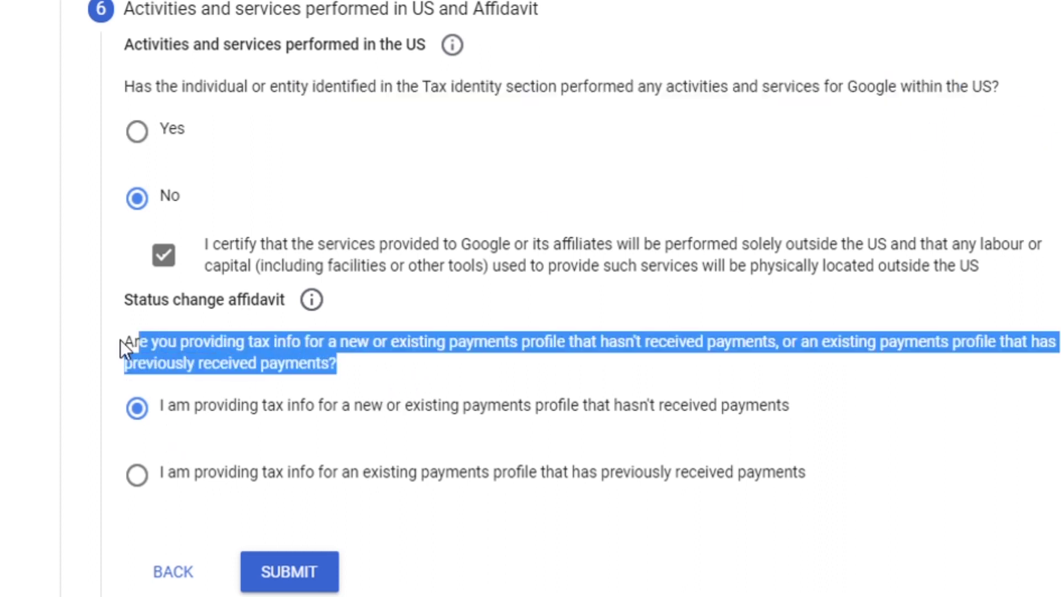
left_click_drag(124, 345, 340, 369)
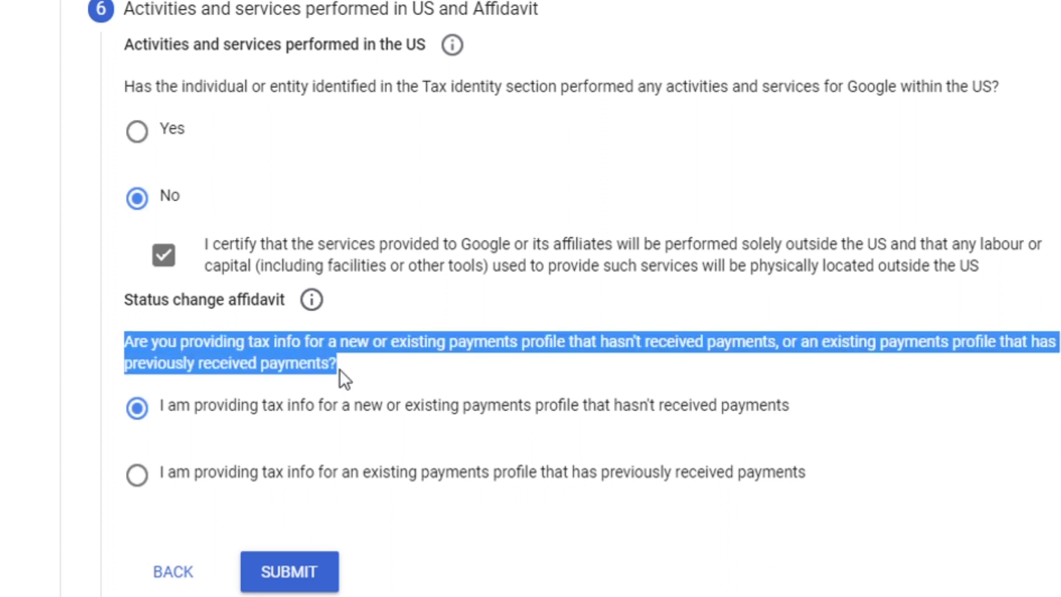
left_click(155, 375)
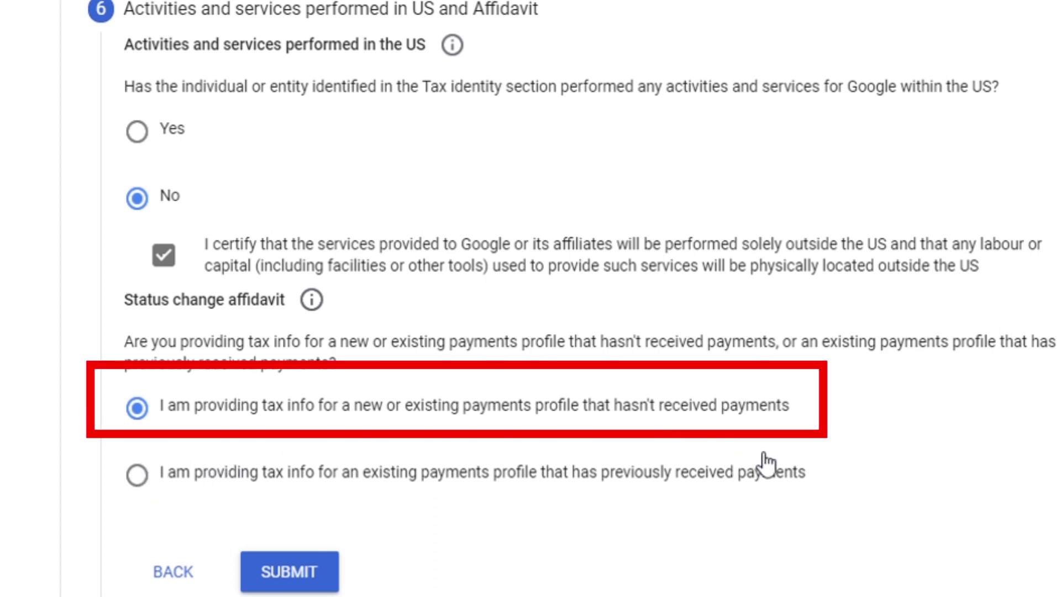
left_click_drag(365, 409, 592, 412)
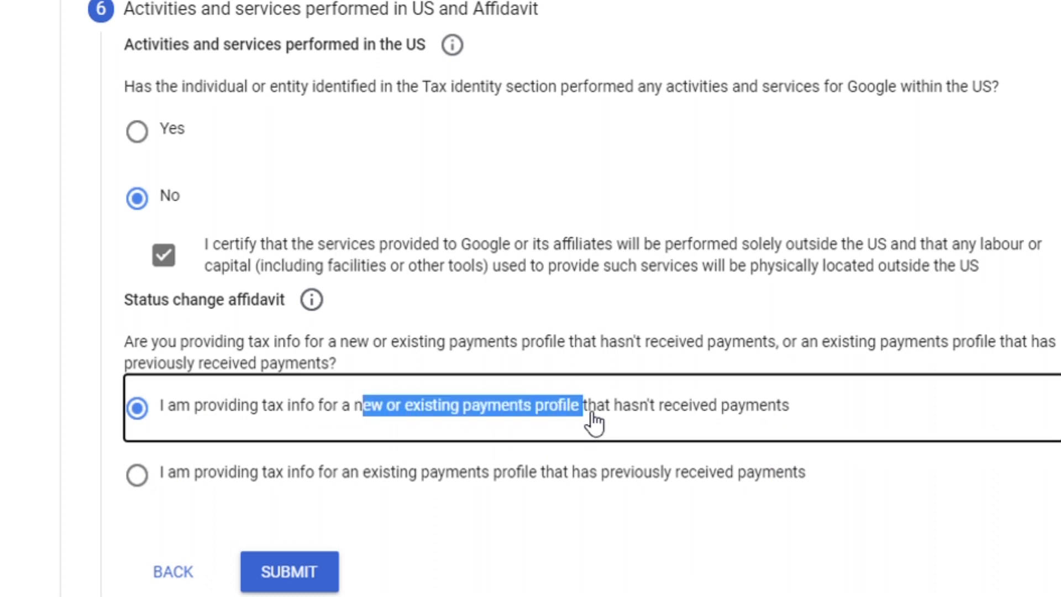
left_click(594, 419)
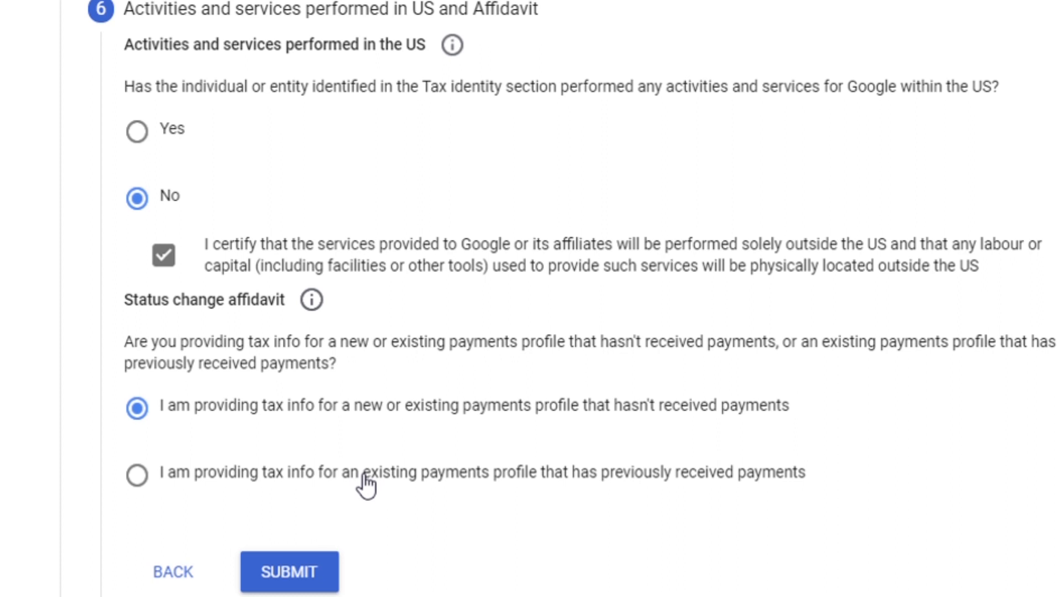
left_click_drag(365, 474, 822, 484)
left_click(823, 464)
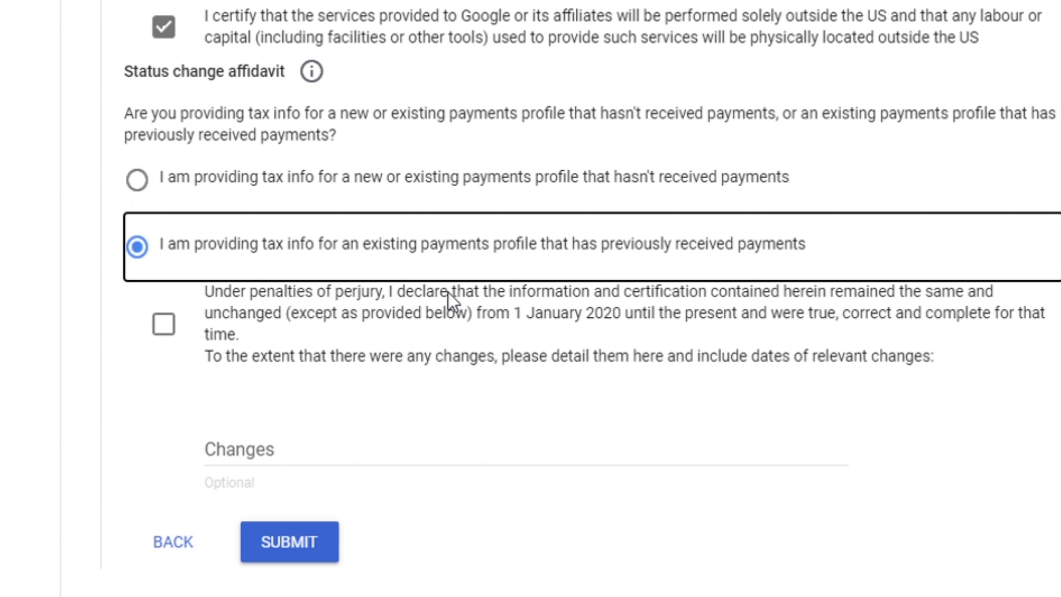
key("Up")
left_click(298, 550)
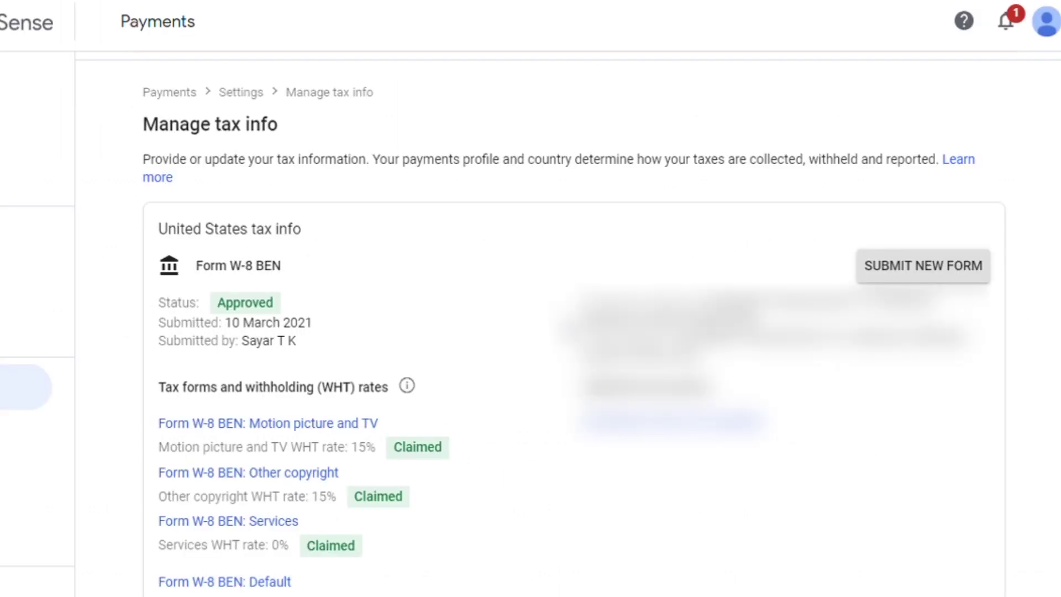
Step: Review the submitted Form W-8 BEN's status and the claims for Motion picture and TV, Other copyright and Services
triple_click(226, 269)
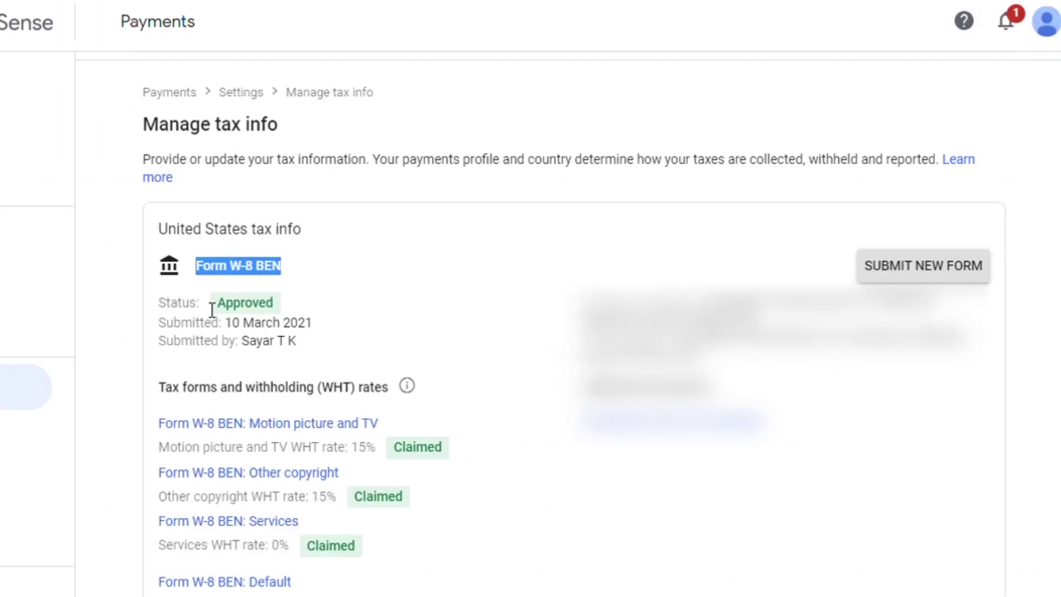
double_click(224, 302)
left_click(323, 298)
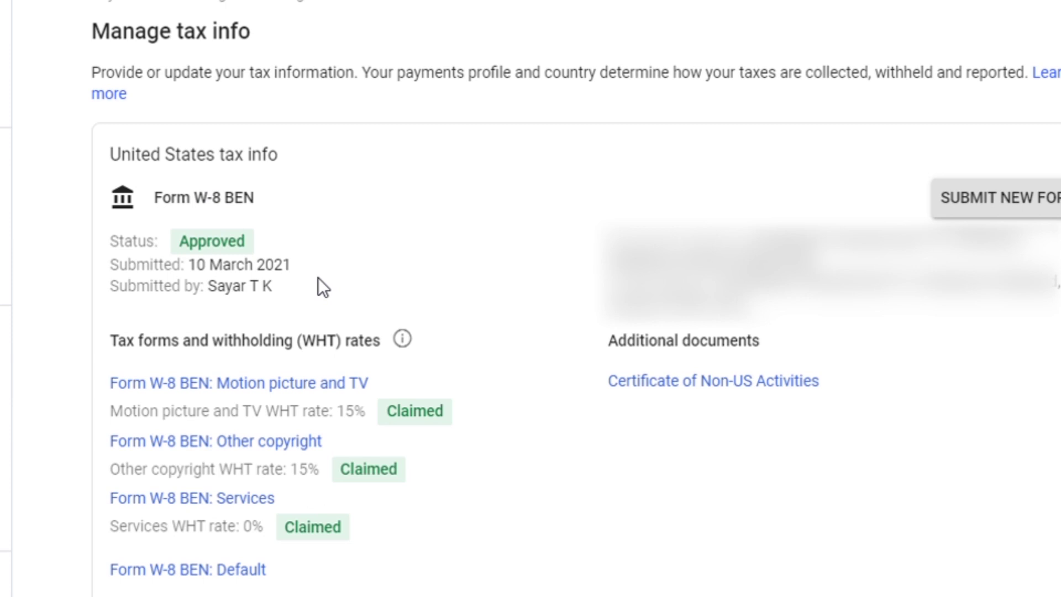
left_click_drag(376, 412, 435, 418)
left_click_drag(338, 469, 398, 470)
left_click_drag(282, 528, 404, 529)
left_click(426, 512)
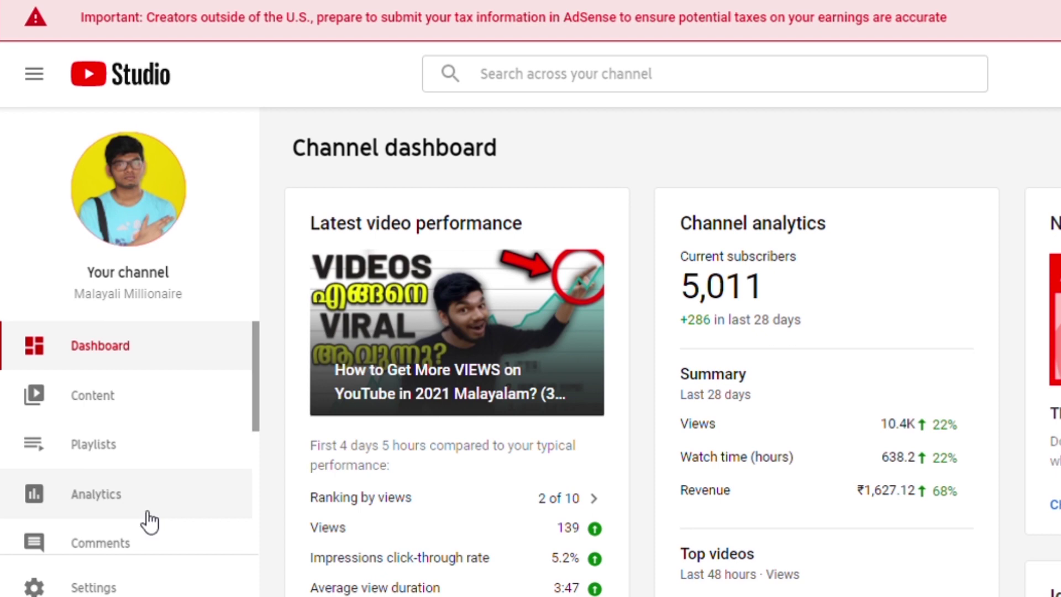
Step: In YouTube Studio, open the channel analytics in advanced mode by Geography with Your estimated revenue as the secondary metric
left_click(147, 513)
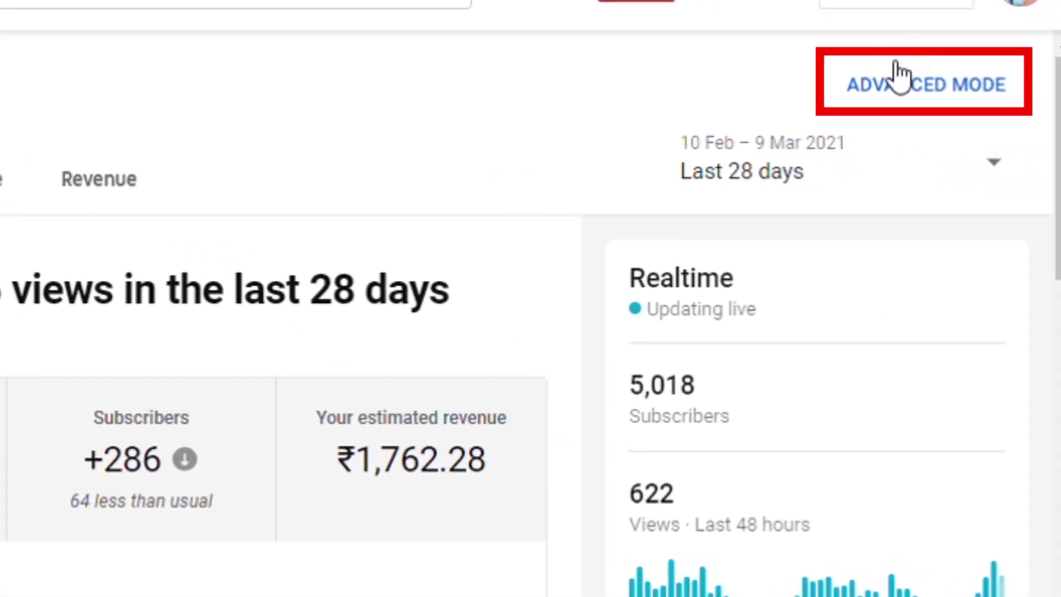
left_click(895, 89)
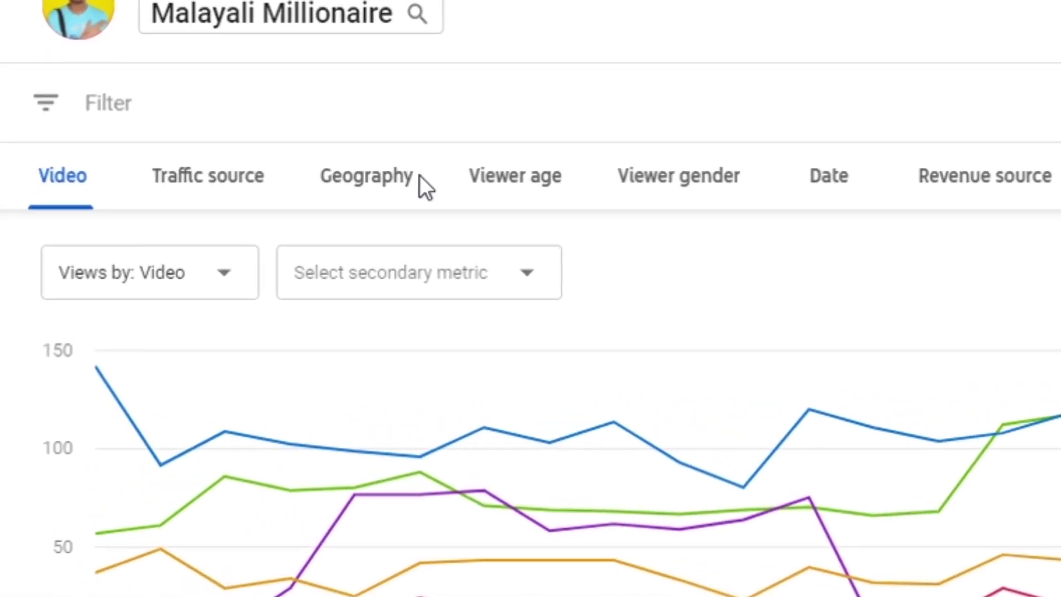
left_click(380, 176)
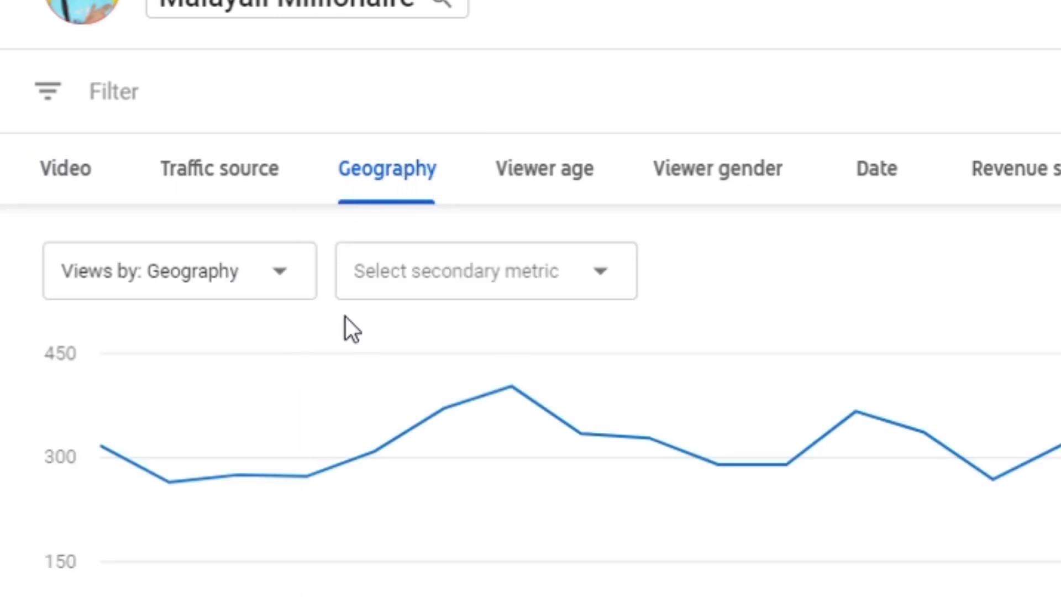
left_click(530, 277)
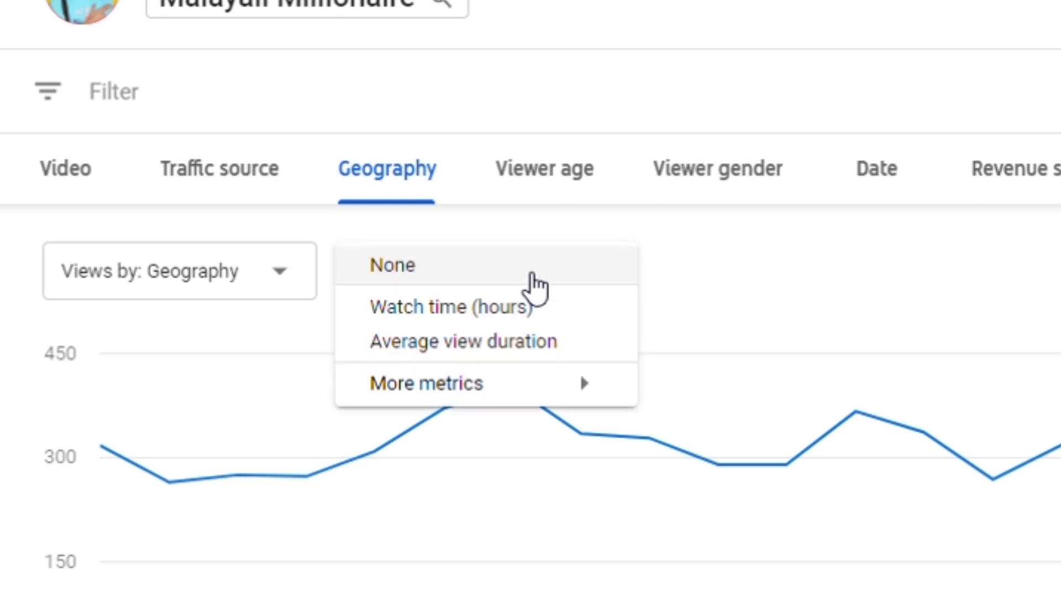
left_click(431, 393)
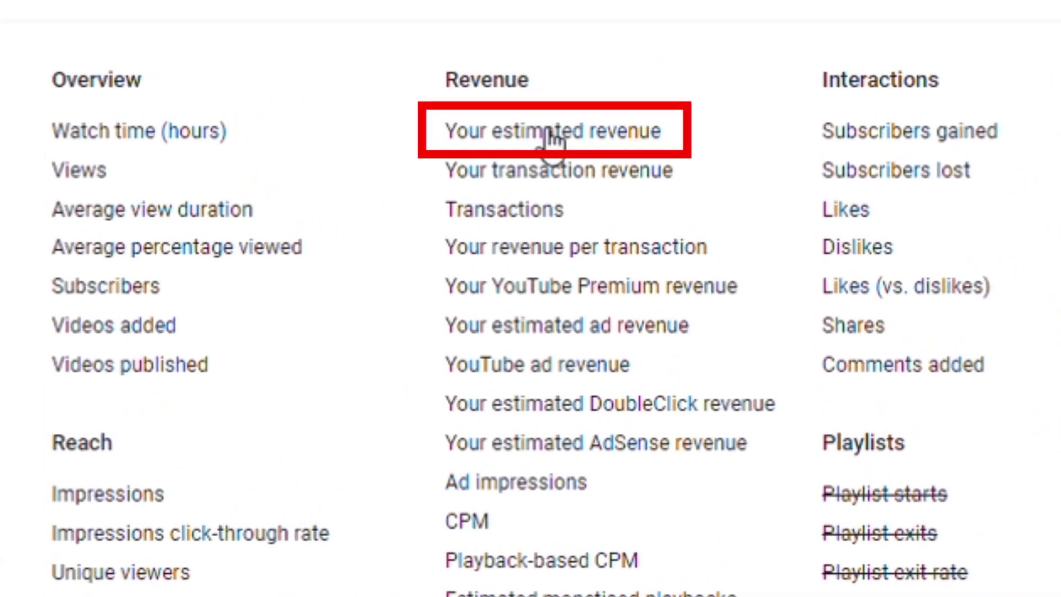
left_click(544, 135)
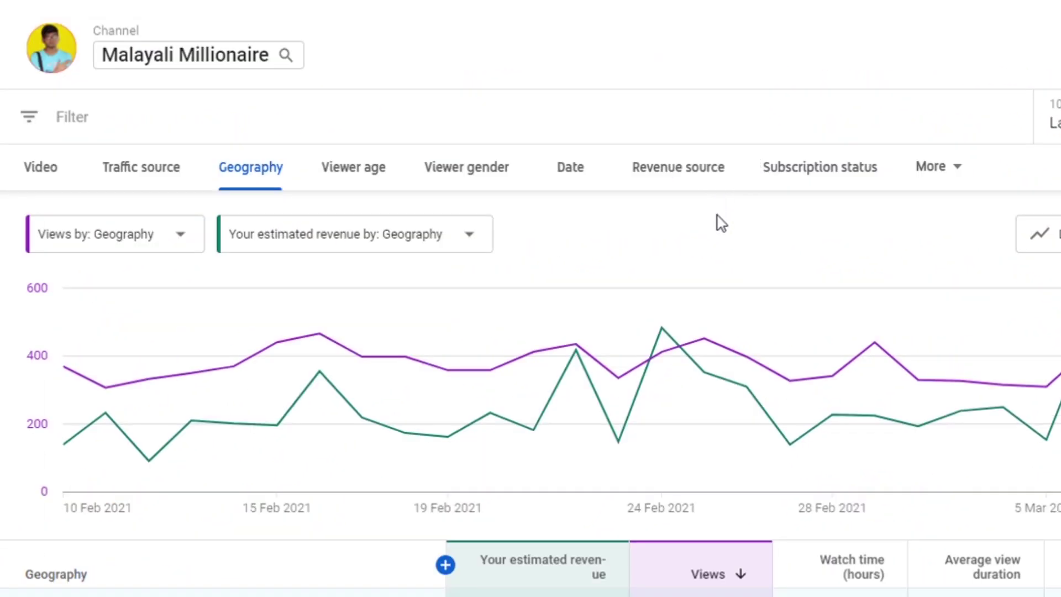
Step: Look through the estimated revenue per country and set the report's date range to February
scroll(717, 220, "down", 3)
scroll(717, 219, "down", 2)
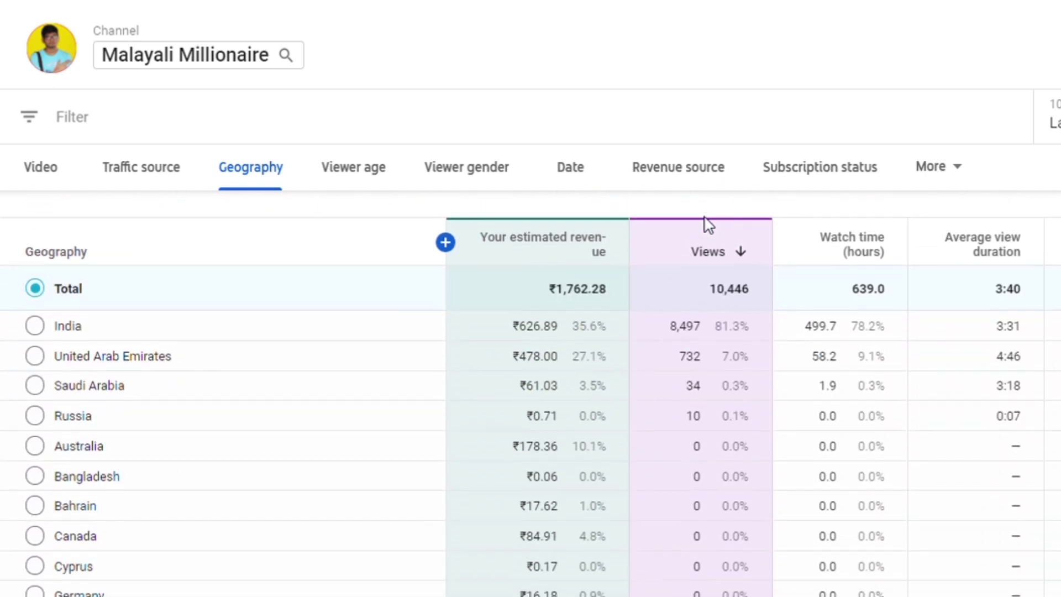
scroll(232, 280, "down", 4)
scroll(323, 331, "down", 8)
scroll(323, 332, "down", 5)
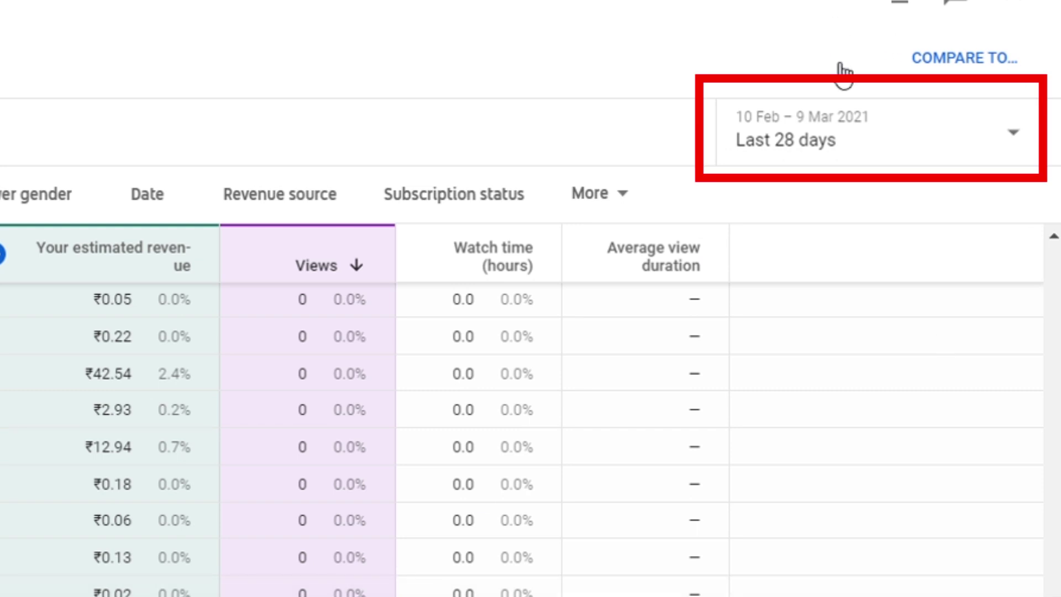
left_click(807, 149)
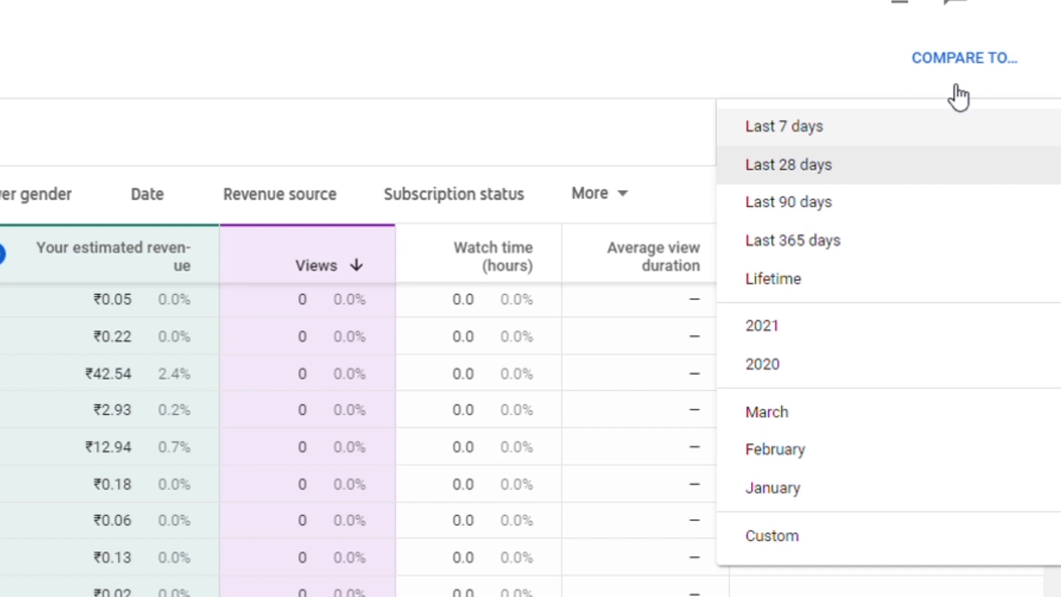
left_click(779, 450)
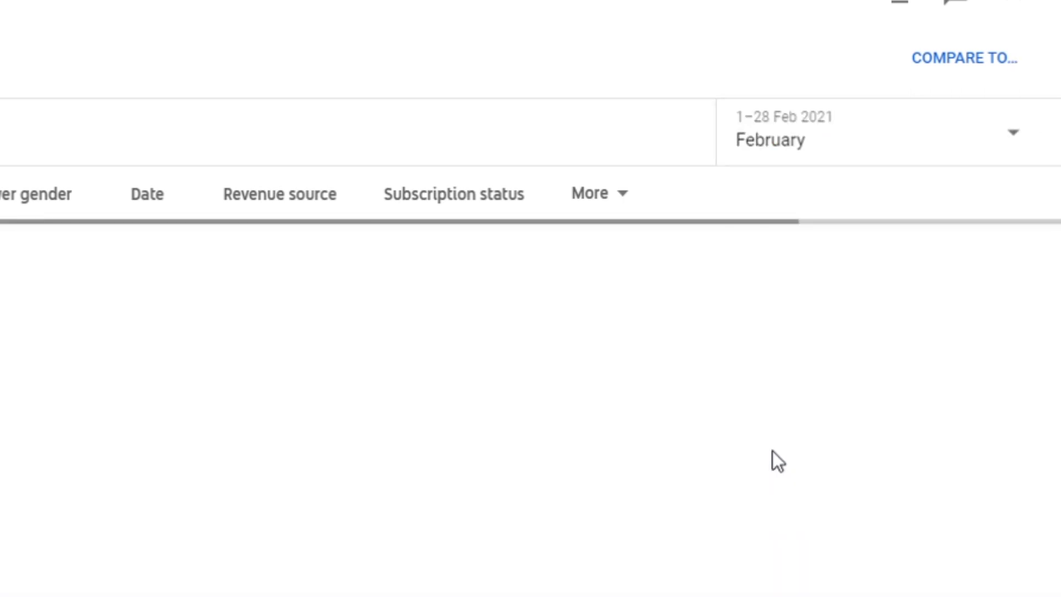